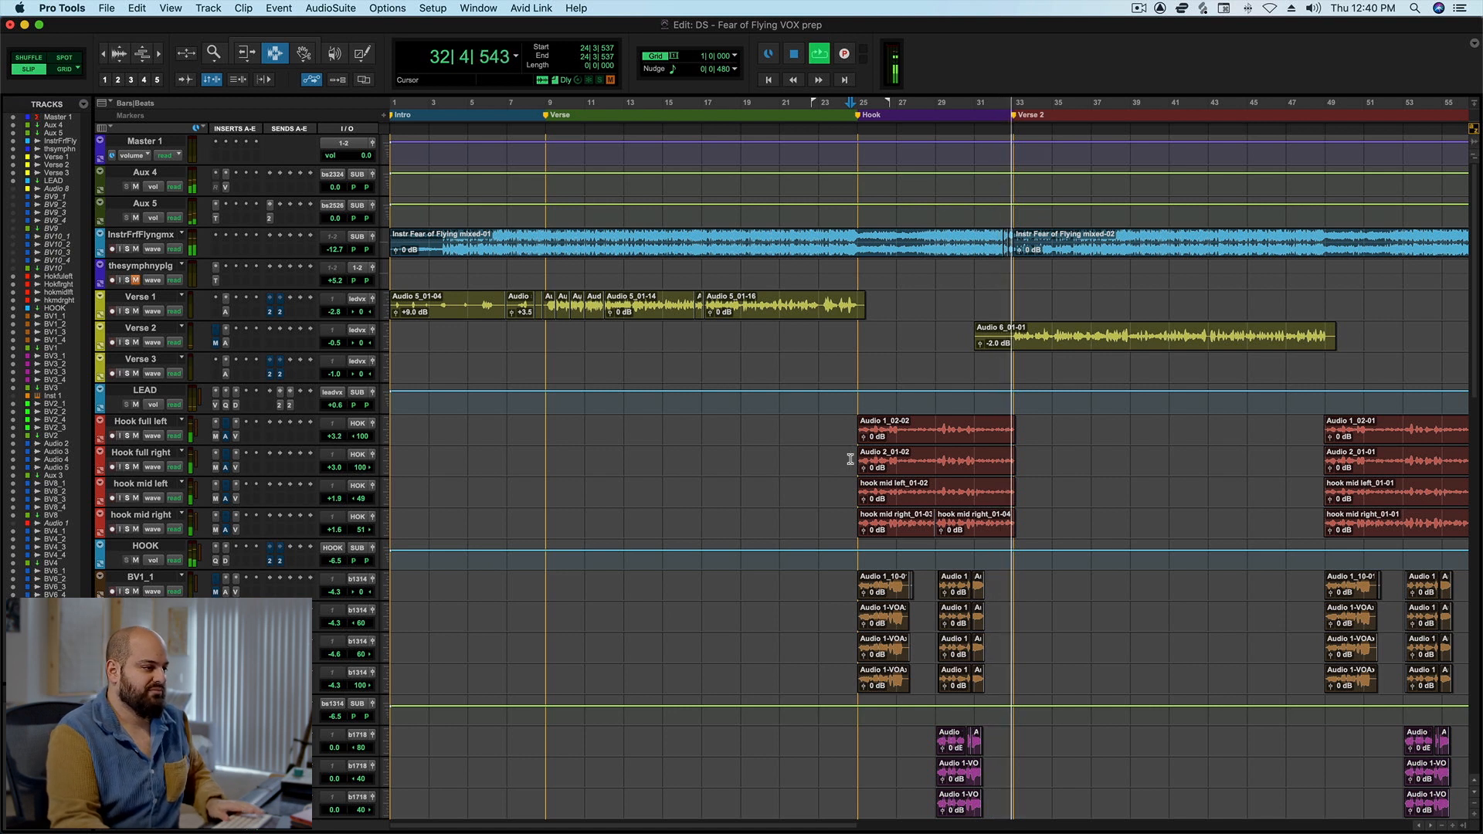
# Stop playback and look through the hook and background vocal tracks below the lead vocals.
pyautogui.press('space')
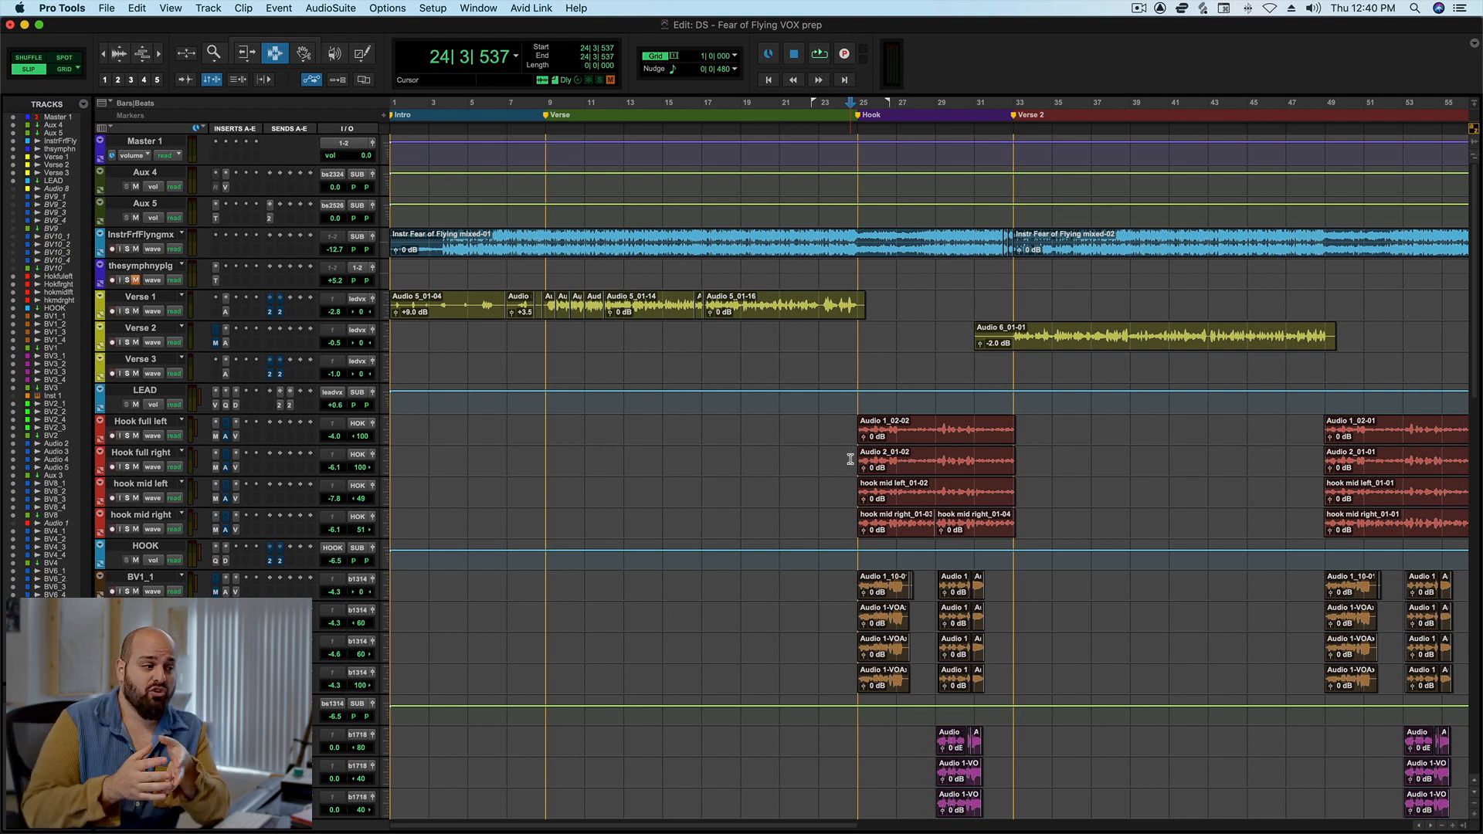
pyautogui.scroll(-2, 867, 471)
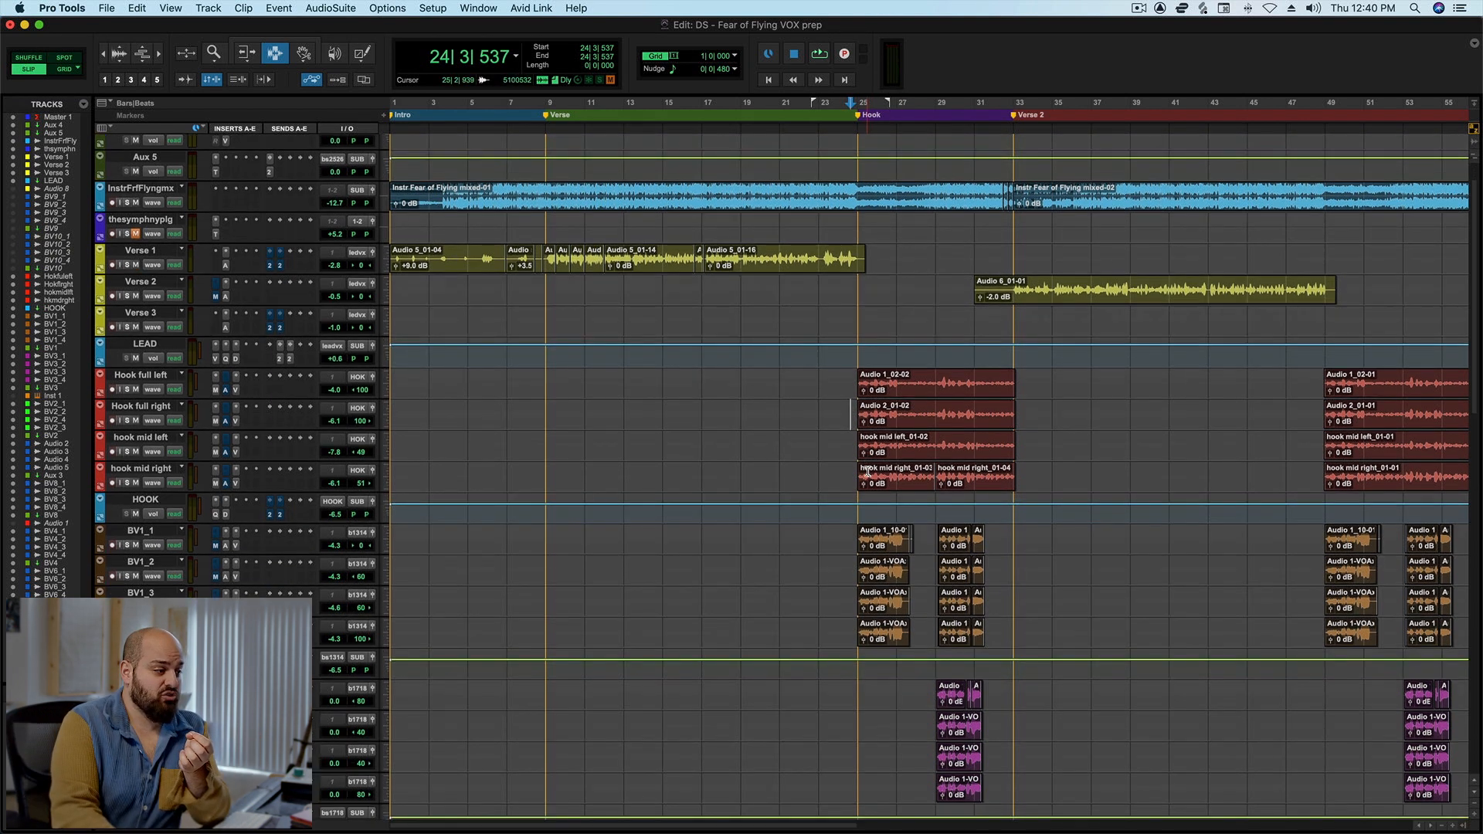
pyautogui.scroll(-9, 868, 471)
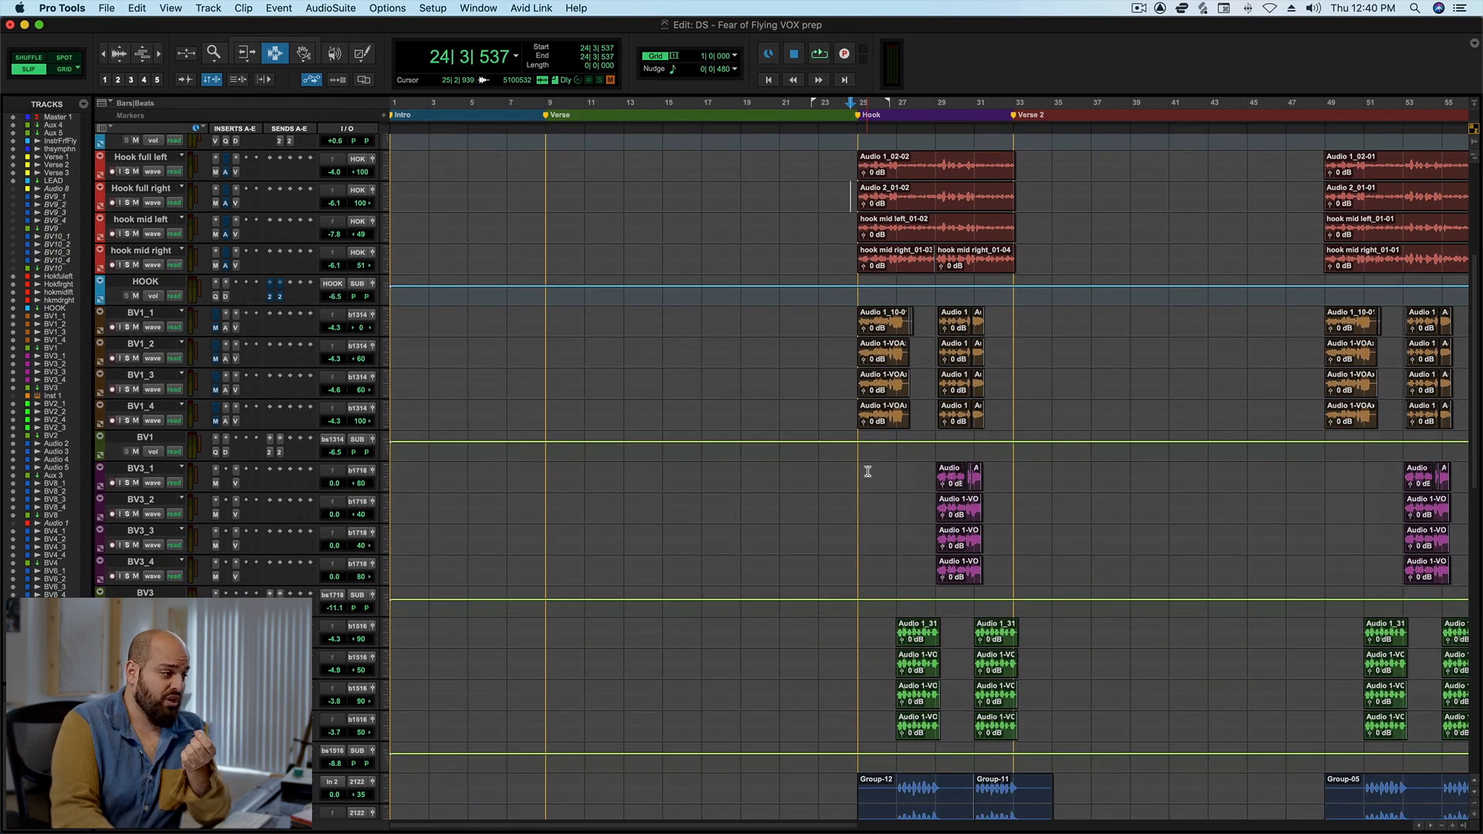
pyautogui.scroll(-20, 868, 471)
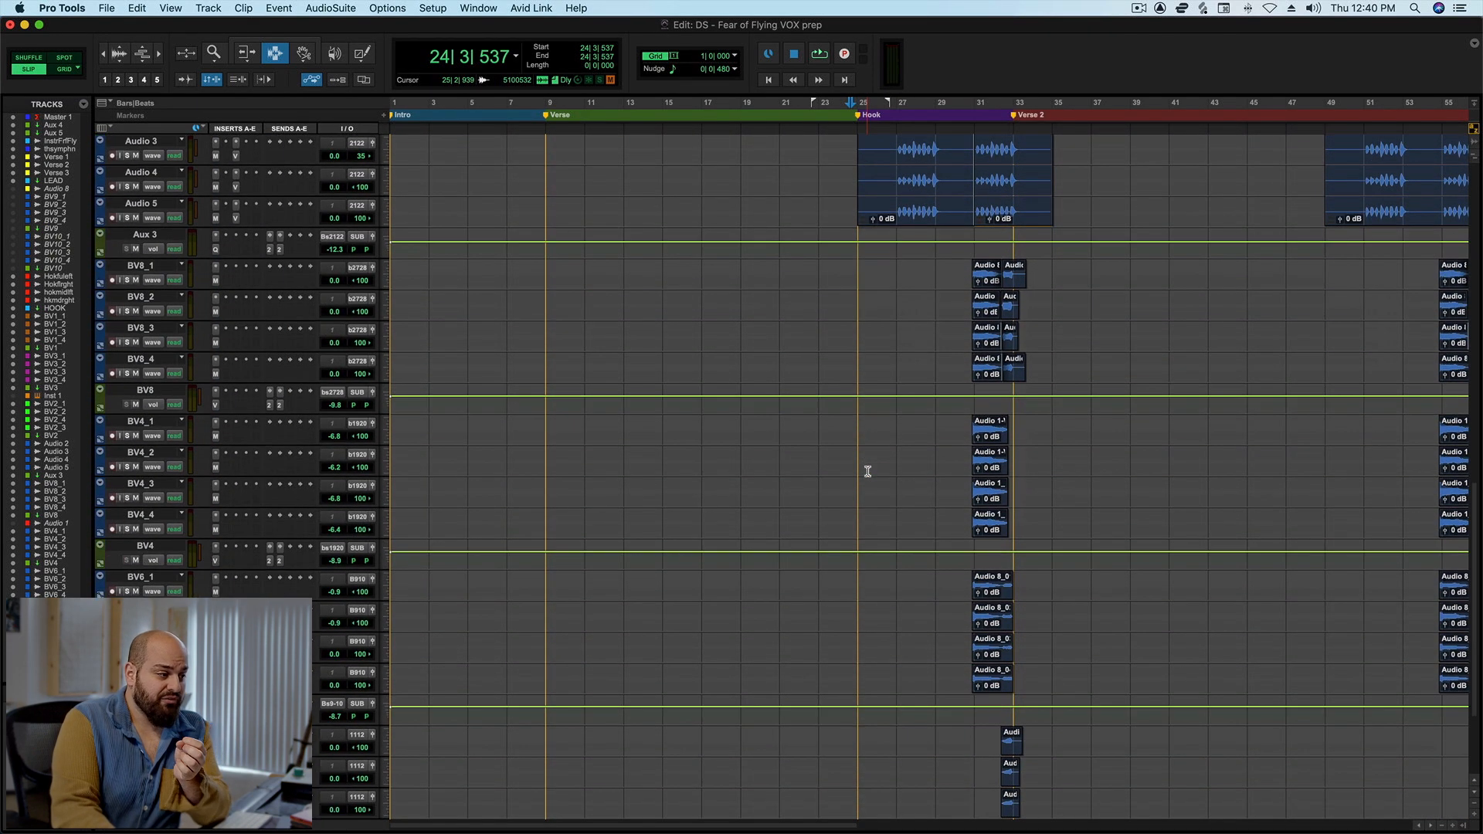
pyautogui.scroll(16, 867, 471)
pyautogui.scroll(20, 867, 471)
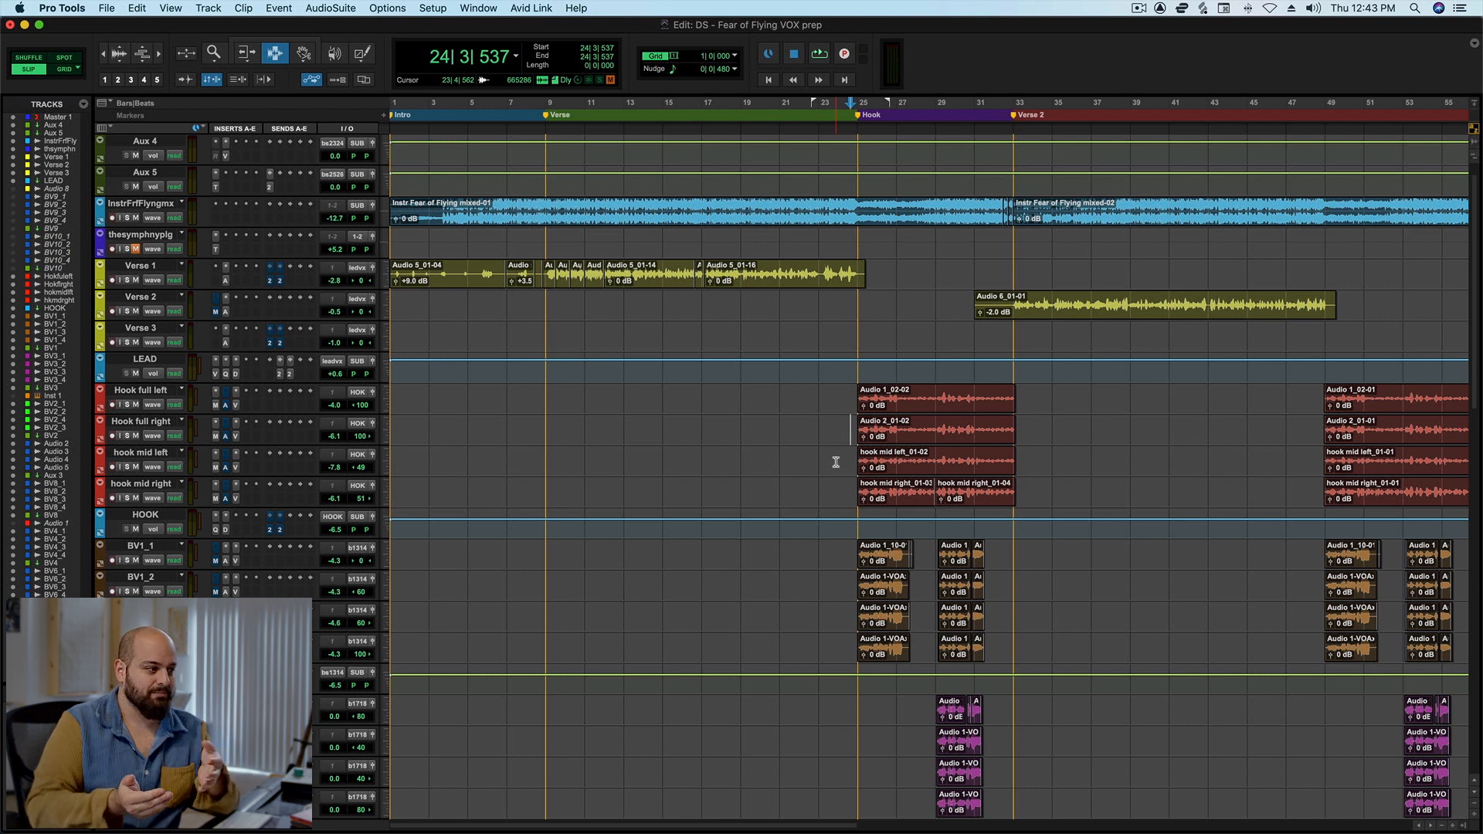
# Inspect the MetaTune settings on track BV3_1 and the Auto-Tune Pro settings on track BV1_1.
pyautogui.scroll(-5, 914, 541)
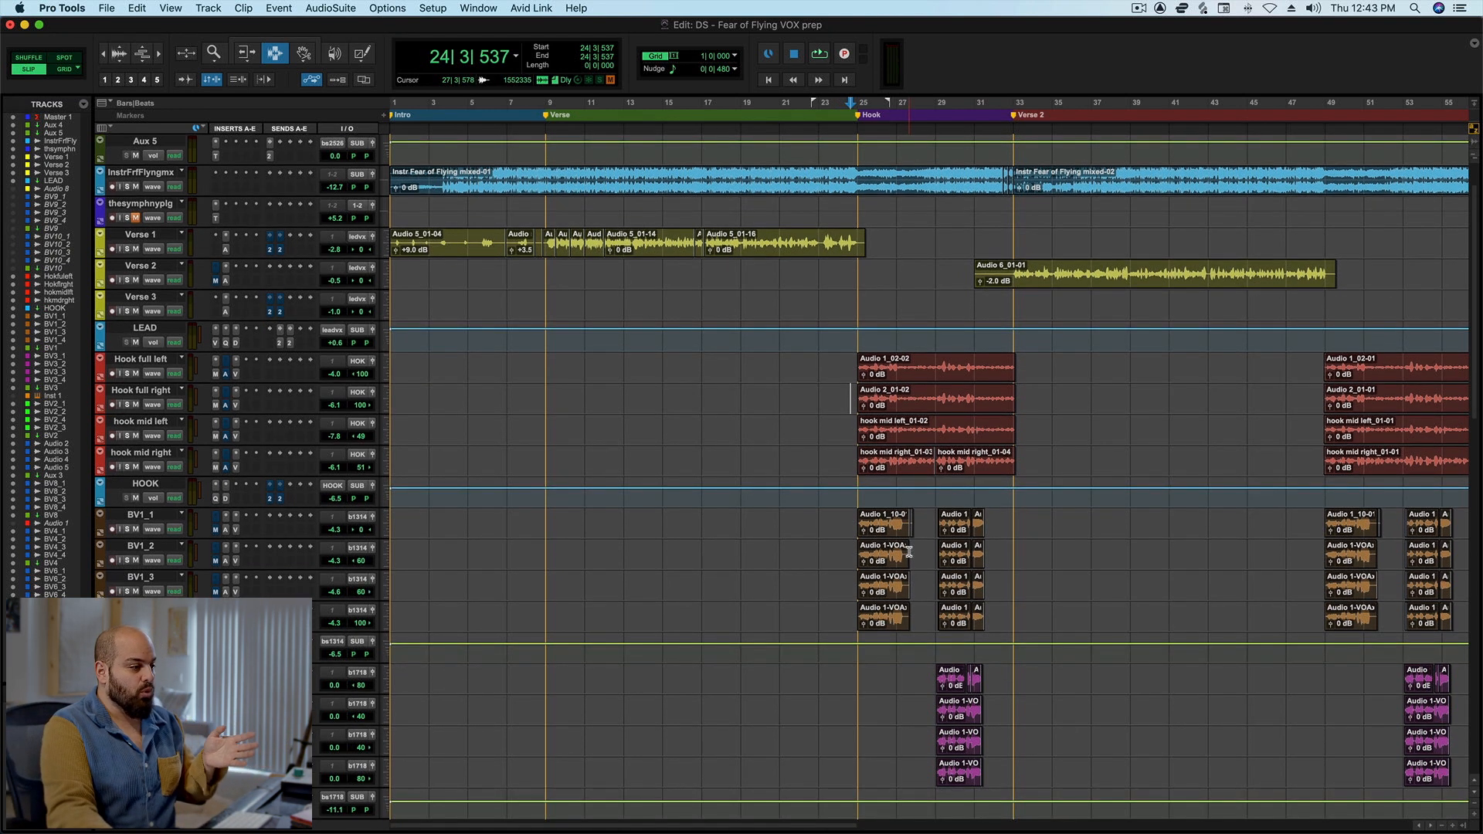
pyautogui.scroll(-8, 914, 533)
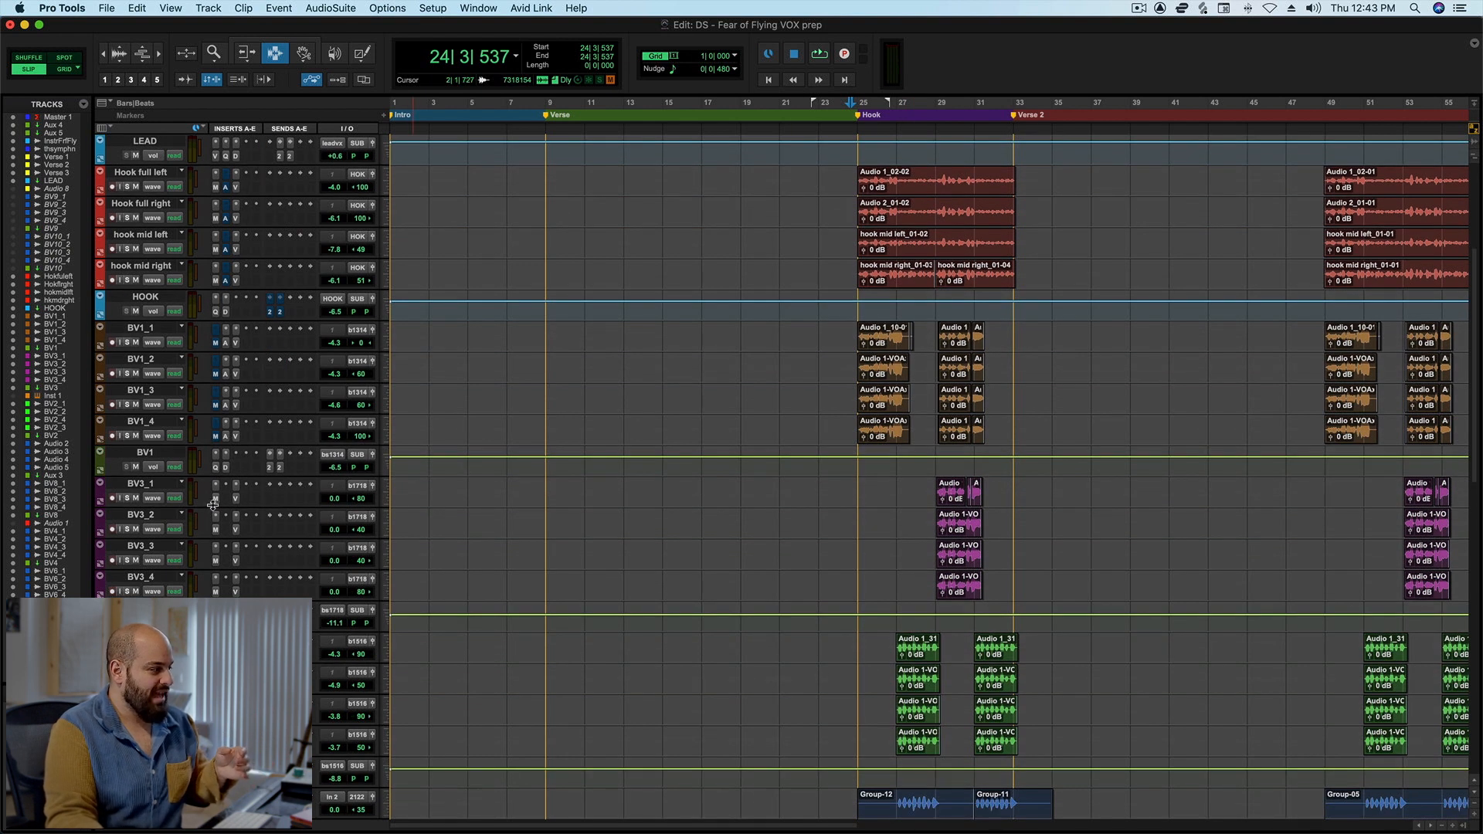
pyautogui.click(216, 499)
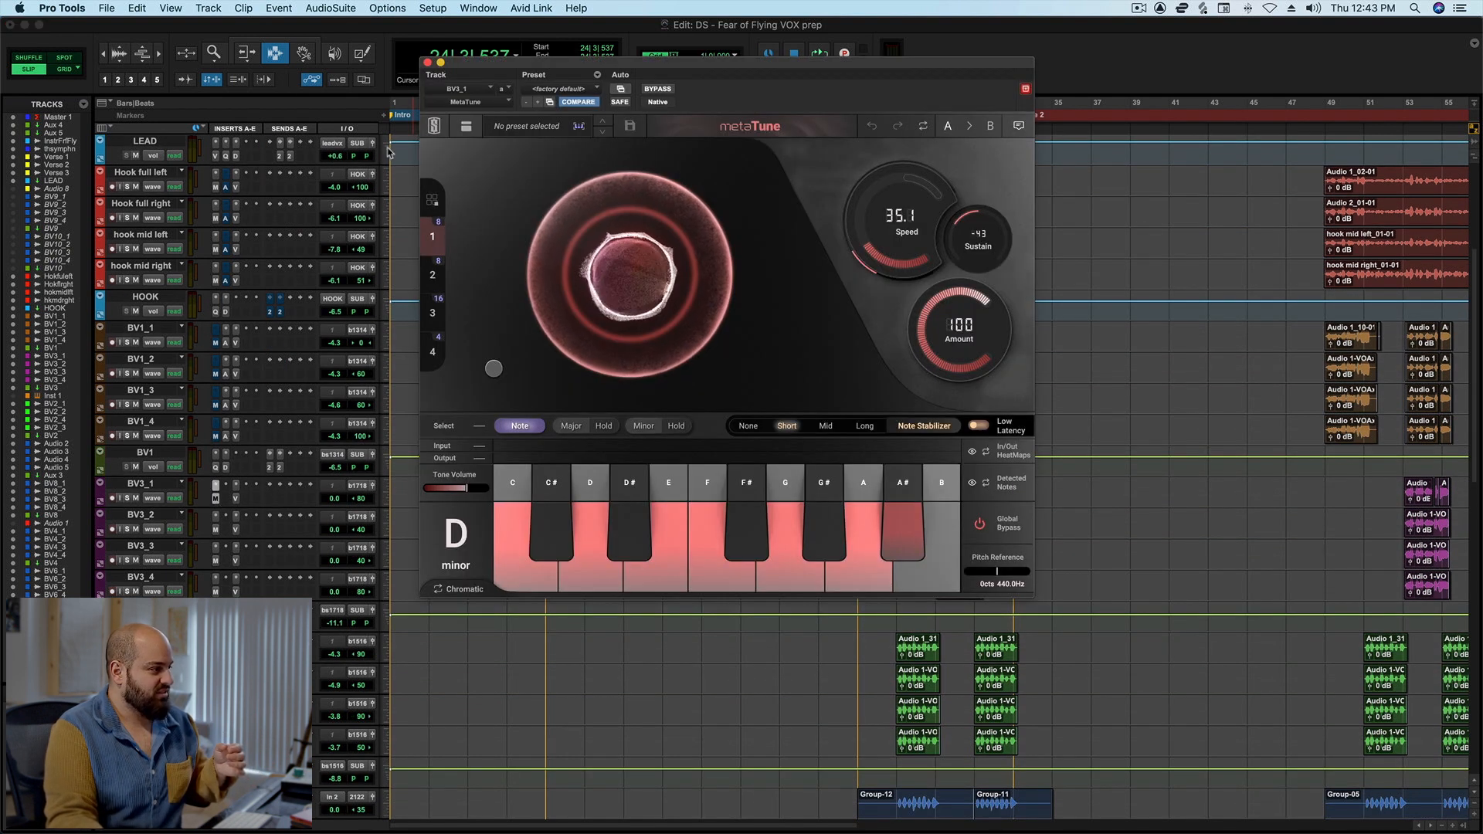
pyautogui.click(427, 63)
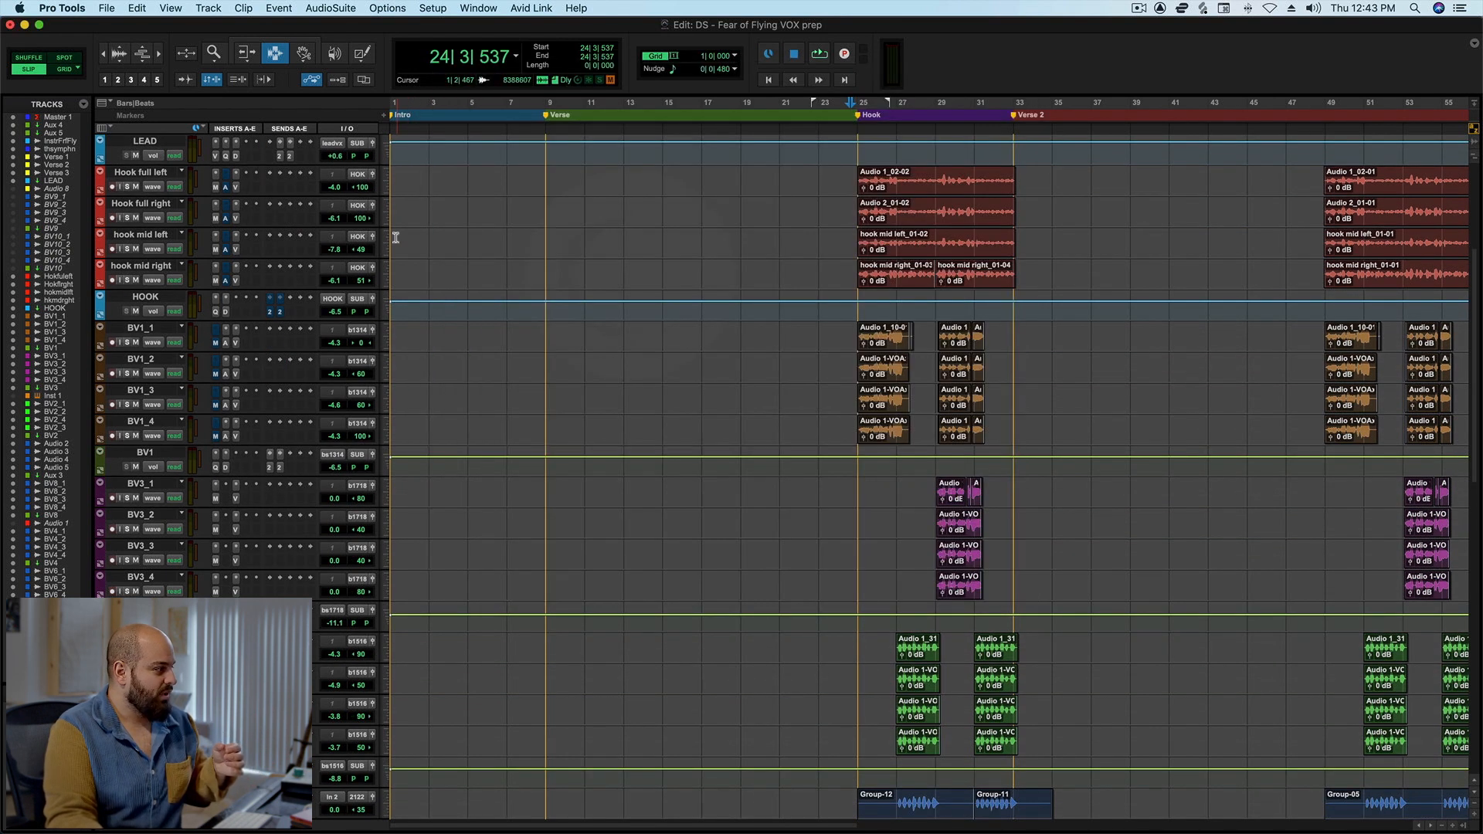
pyautogui.click(226, 344)
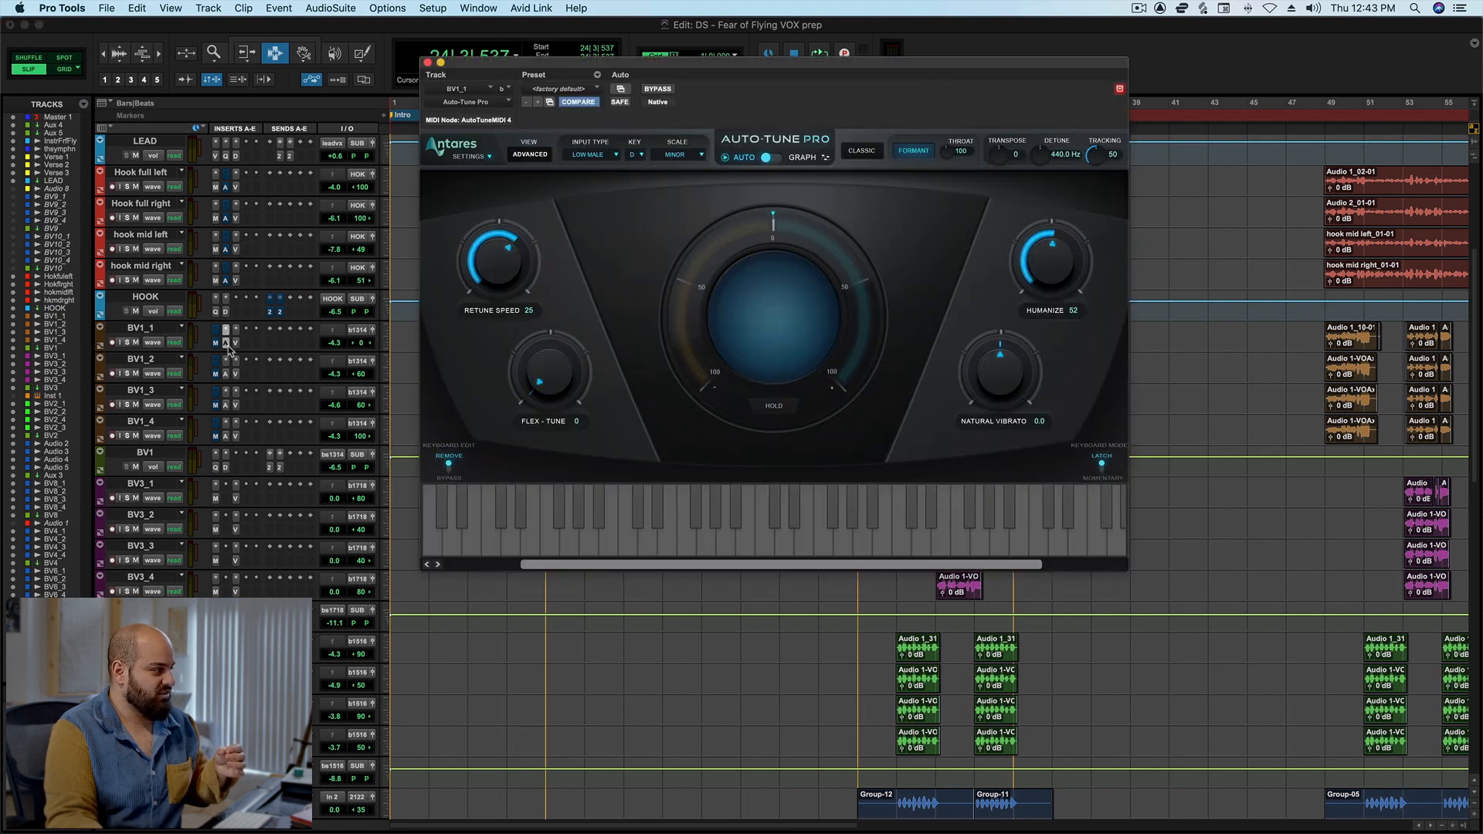
pyautogui.click(428, 63)
# Inspect the MetaTune settings on background vocal track BV2_1.
pyautogui.scroll(-3, 689, 341)
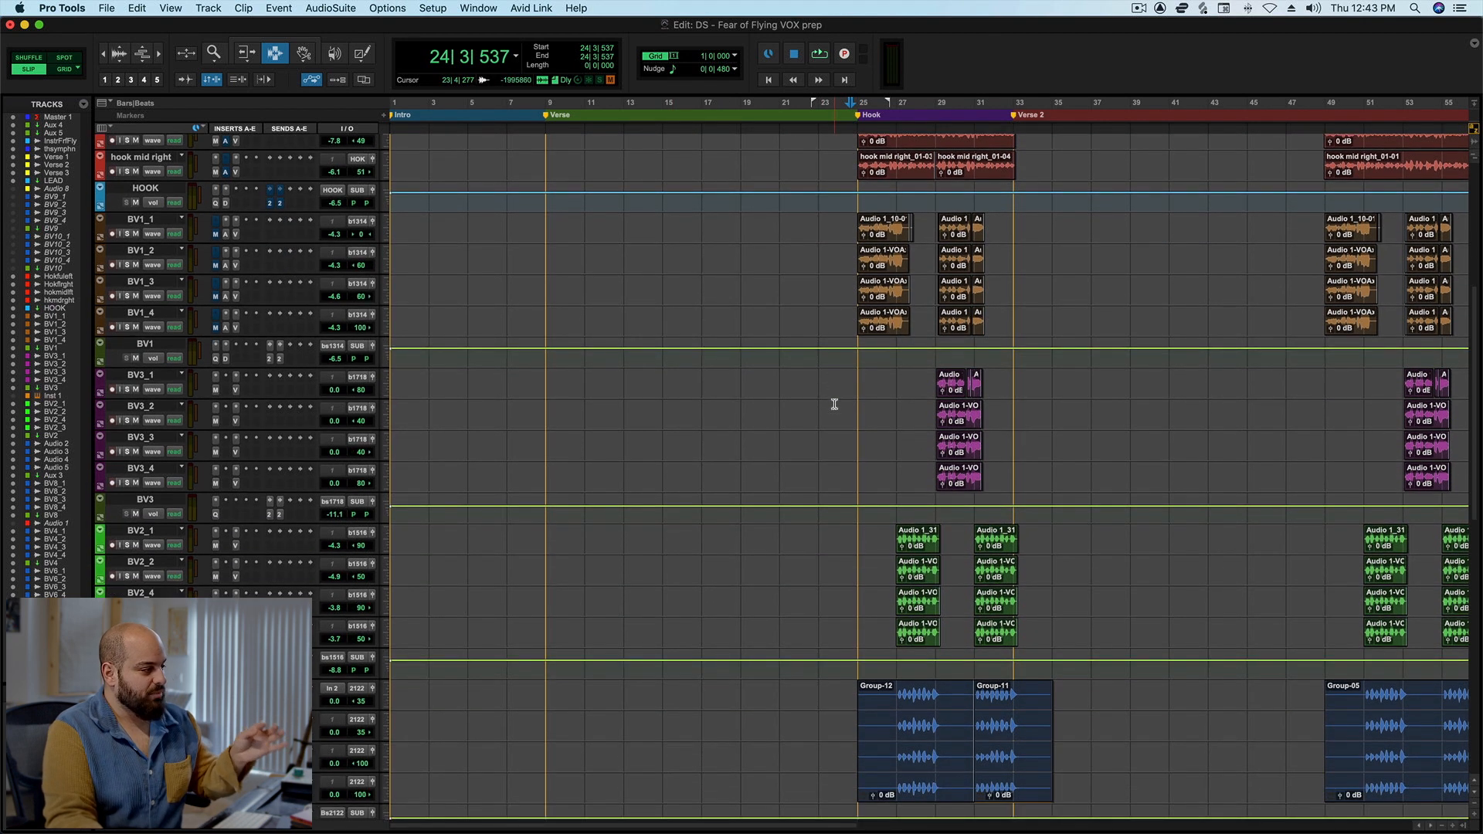
pyautogui.scroll(-2, 835, 404)
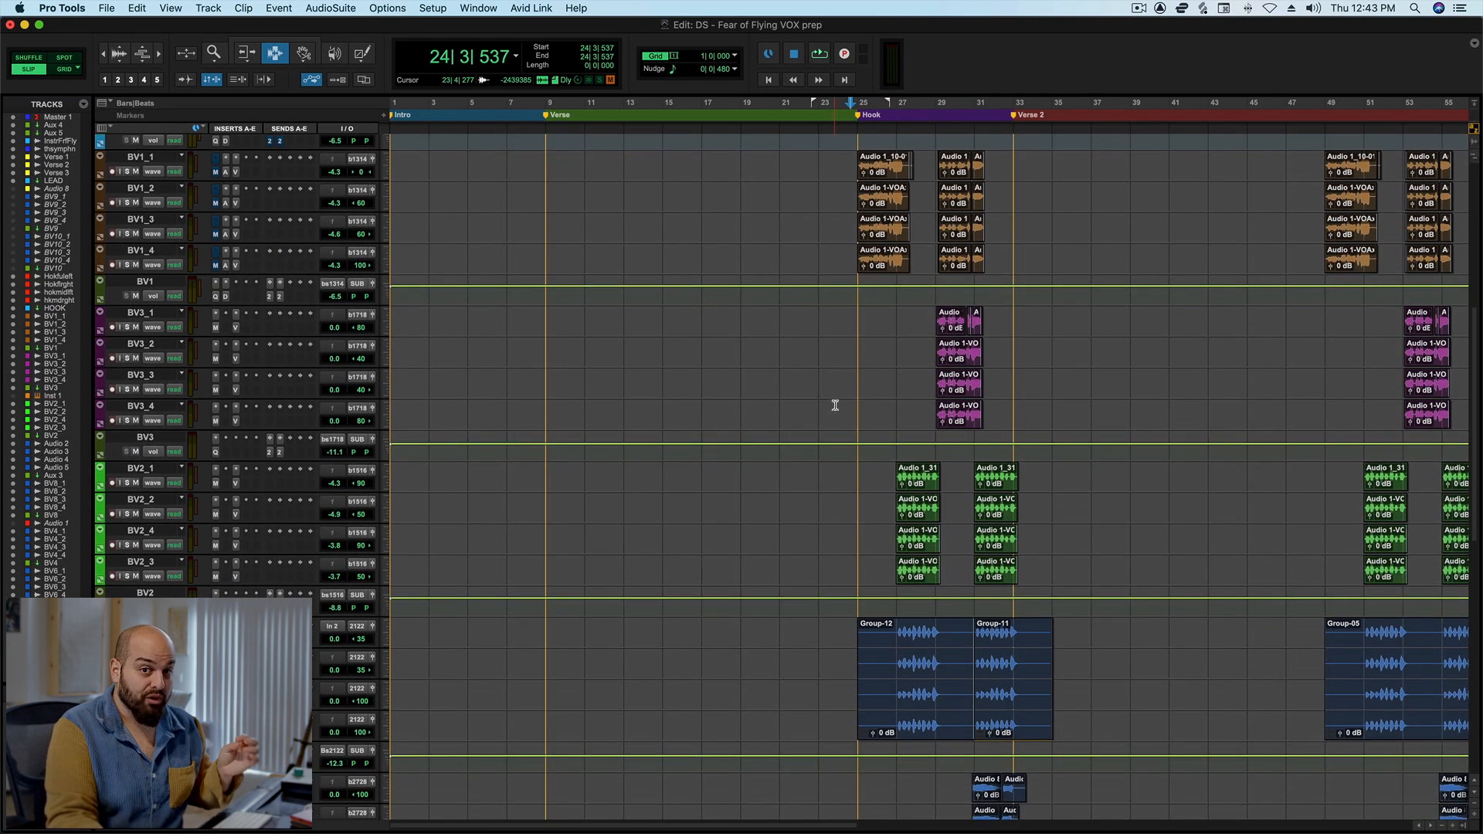
pyautogui.click(216, 484)
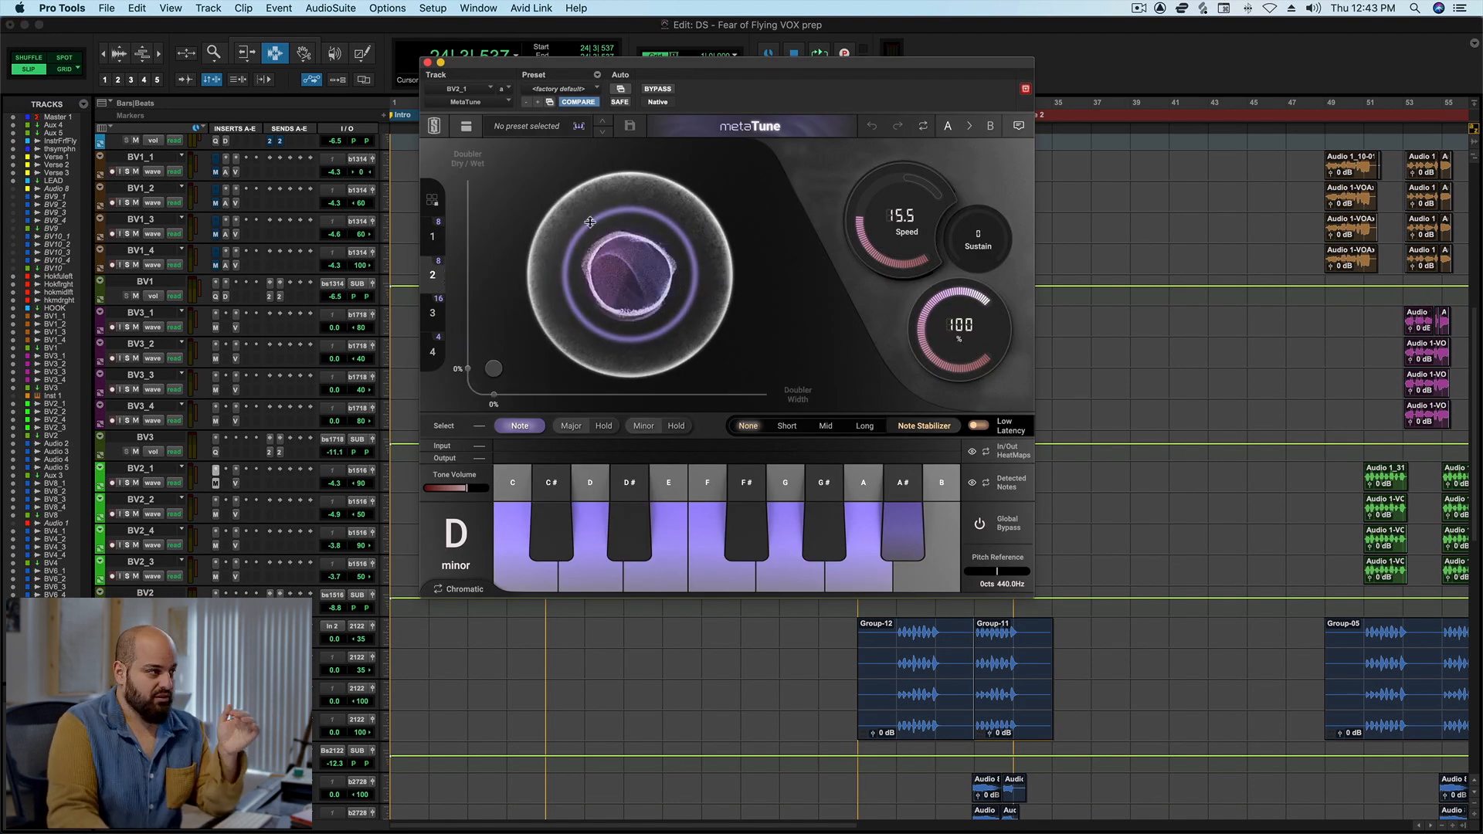
pyautogui.click(428, 63)
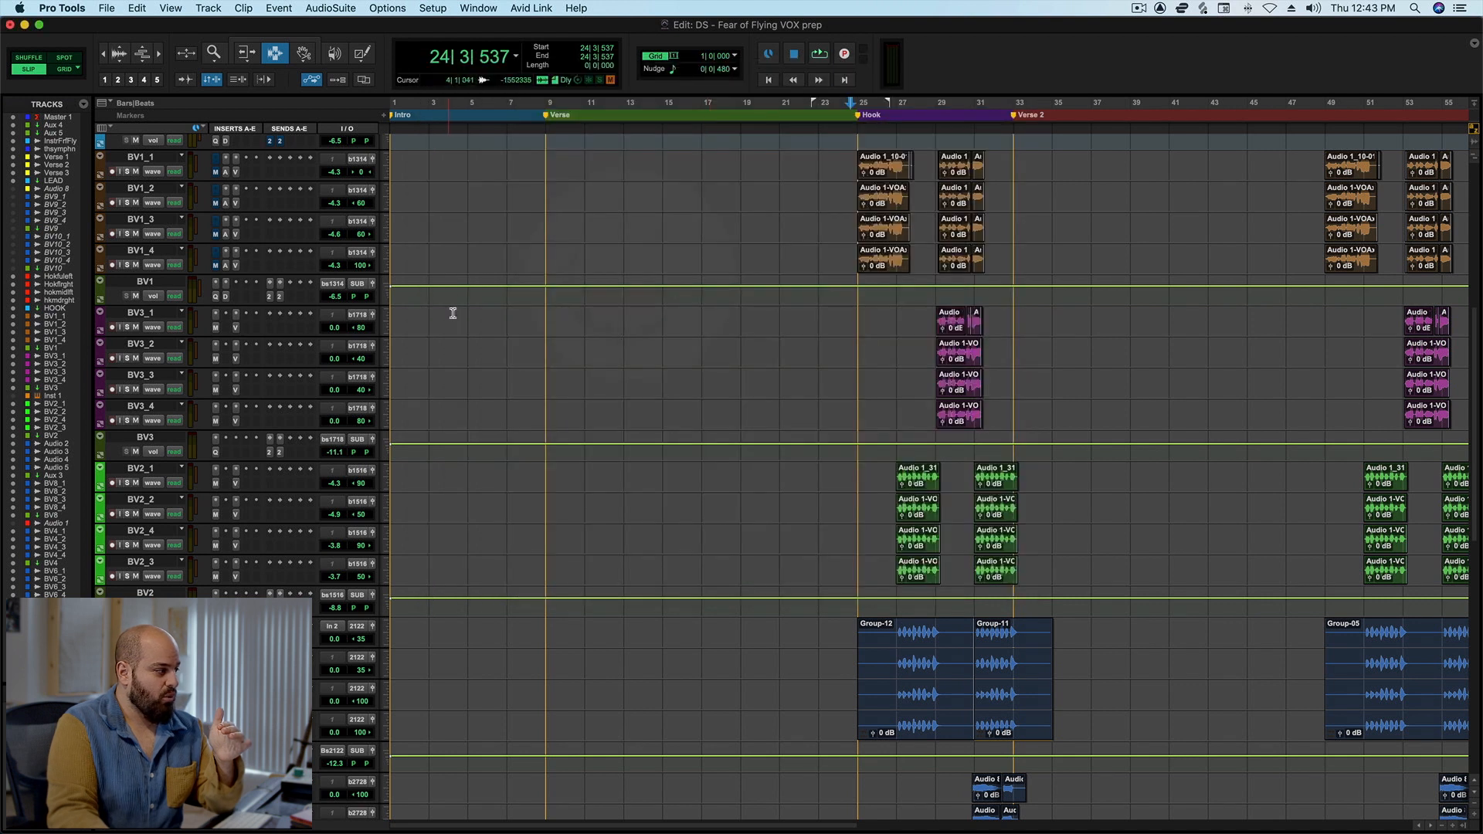
# Highlight the two groups of BV2 clips in the first hook, then clear the selection.
pyautogui.moveTo(877, 464); pyautogui.dragTo(1073, 580)
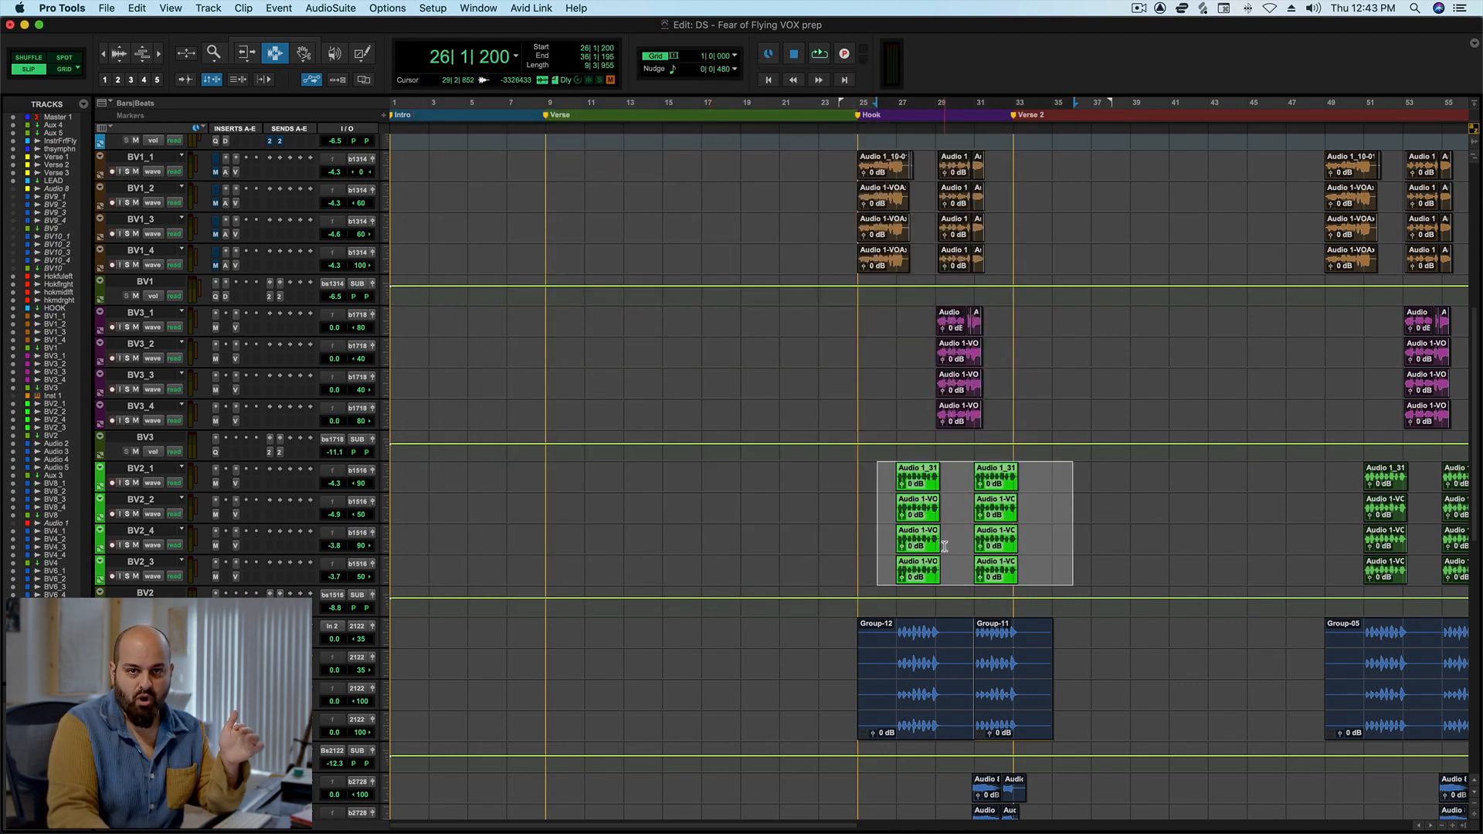
pyautogui.moveTo(872, 483); pyautogui.dragTo(1043, 574)
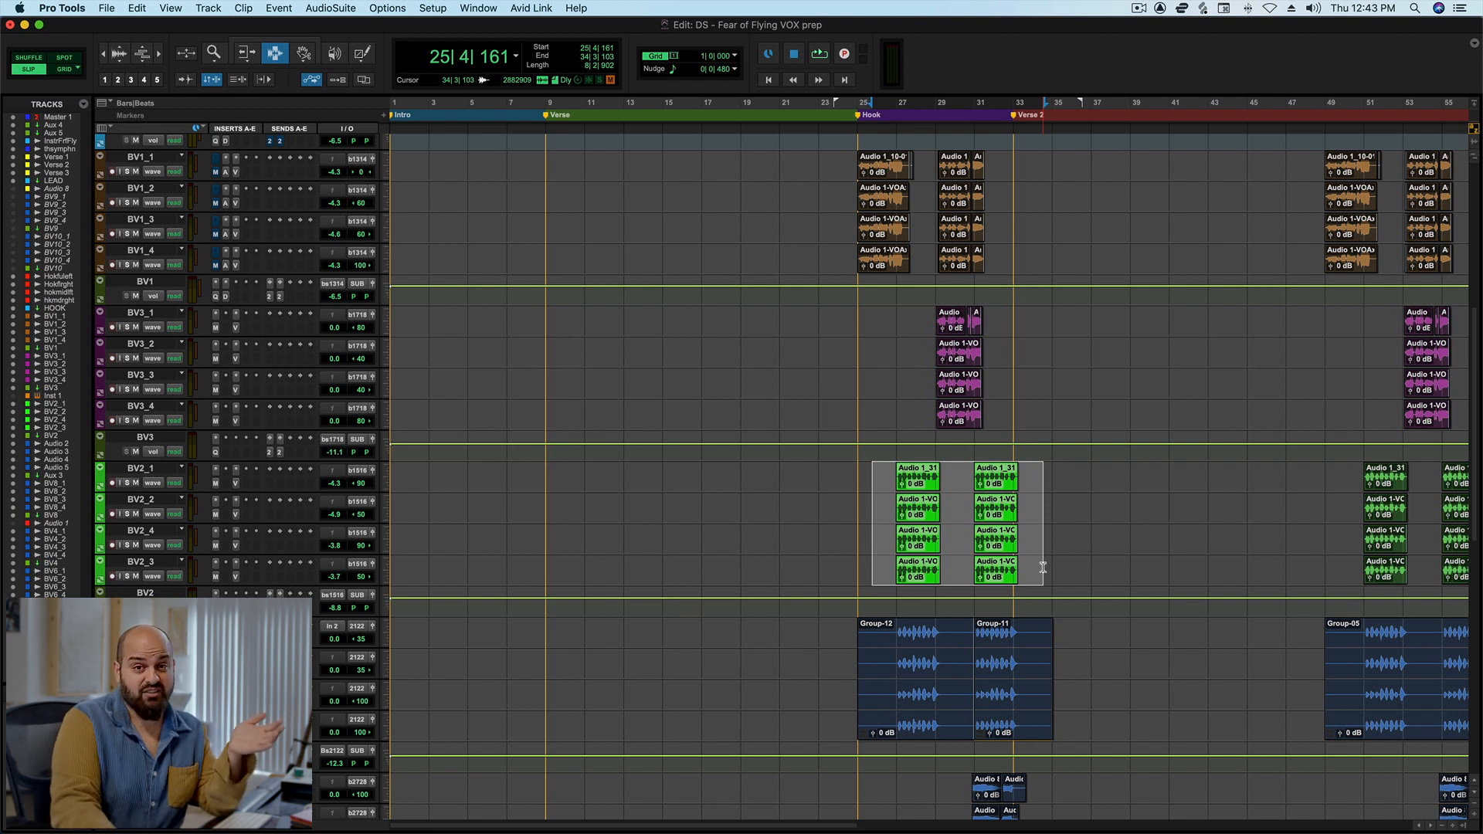
pyautogui.click(856, 481)
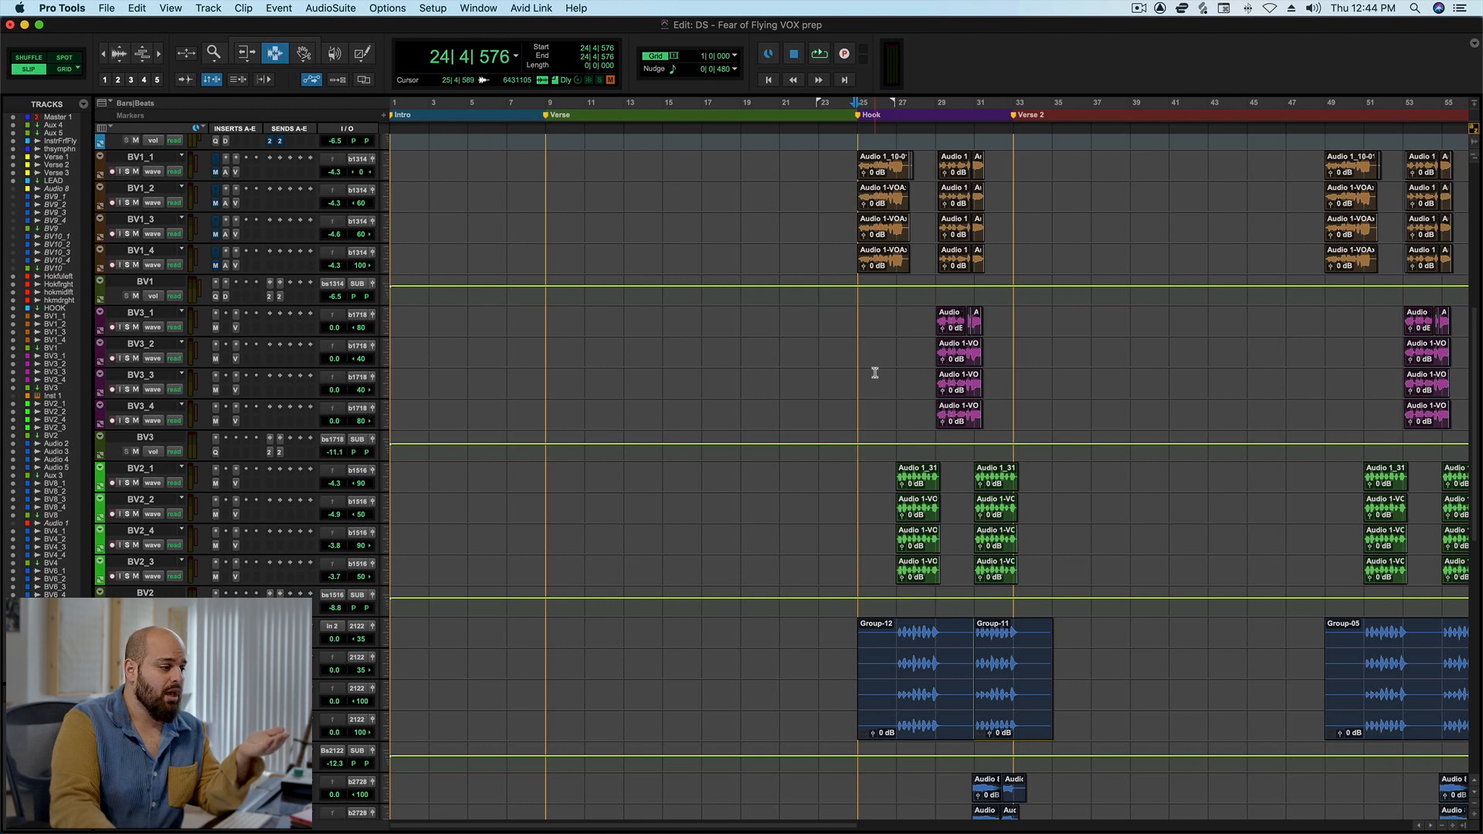
# Highlight the background vocal clips across the first hook, from BV3_3 down, and return to the top of the session.
pyautogui.scroll(-3, 857, 349)
pyautogui.click(865, 297)
pyautogui.moveTo(864, 296); pyautogui.dragTo(1038, 665)
pyautogui.scroll(10, 936, 420)
pyautogui.scroll(5, 936, 419)
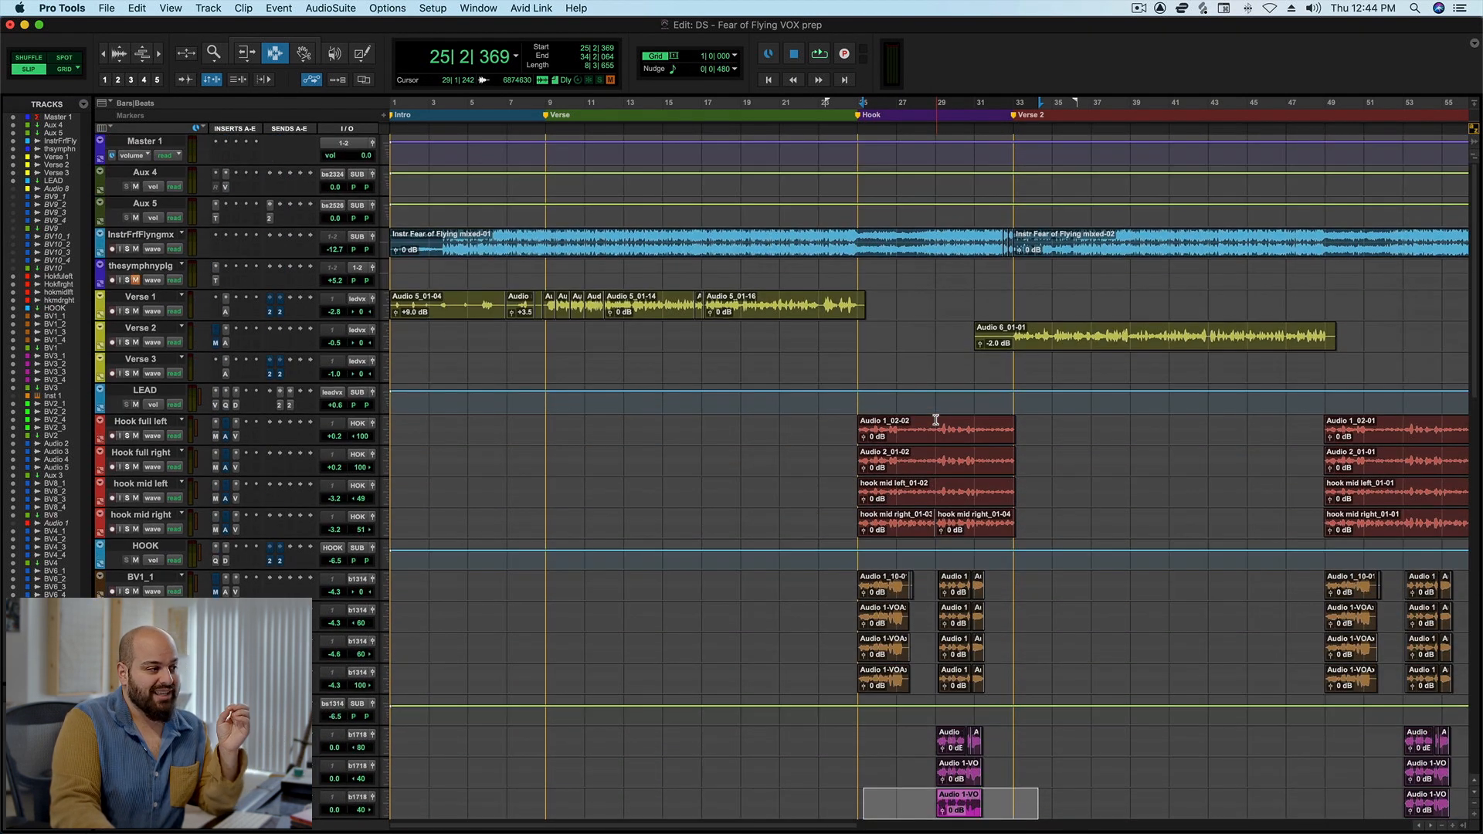
# Play from just before the Hook marker, select and solo the four hook vocal tracks, and stop playback.
pyautogui.click(854, 354)
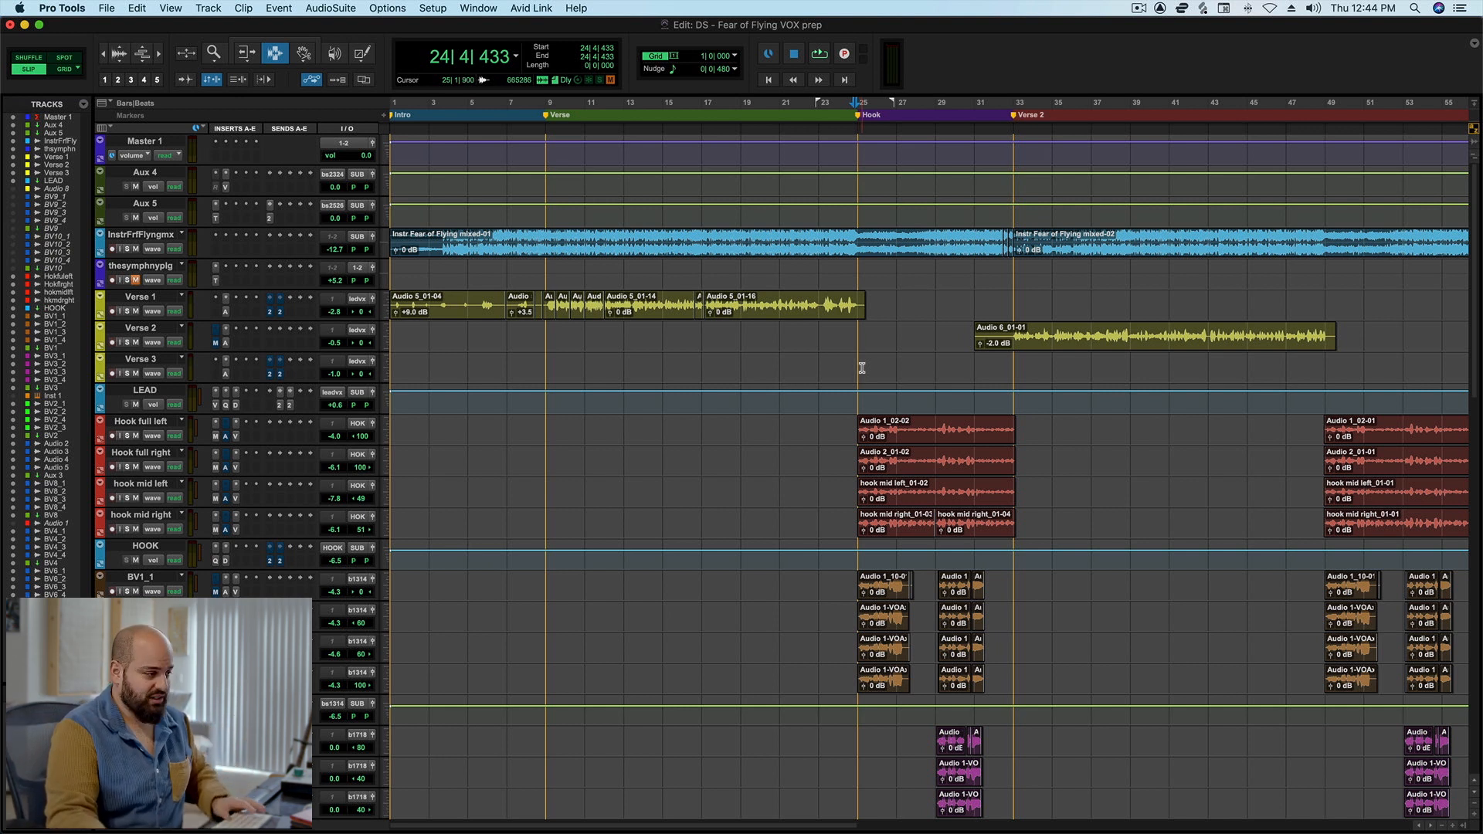
pyautogui.press('space')
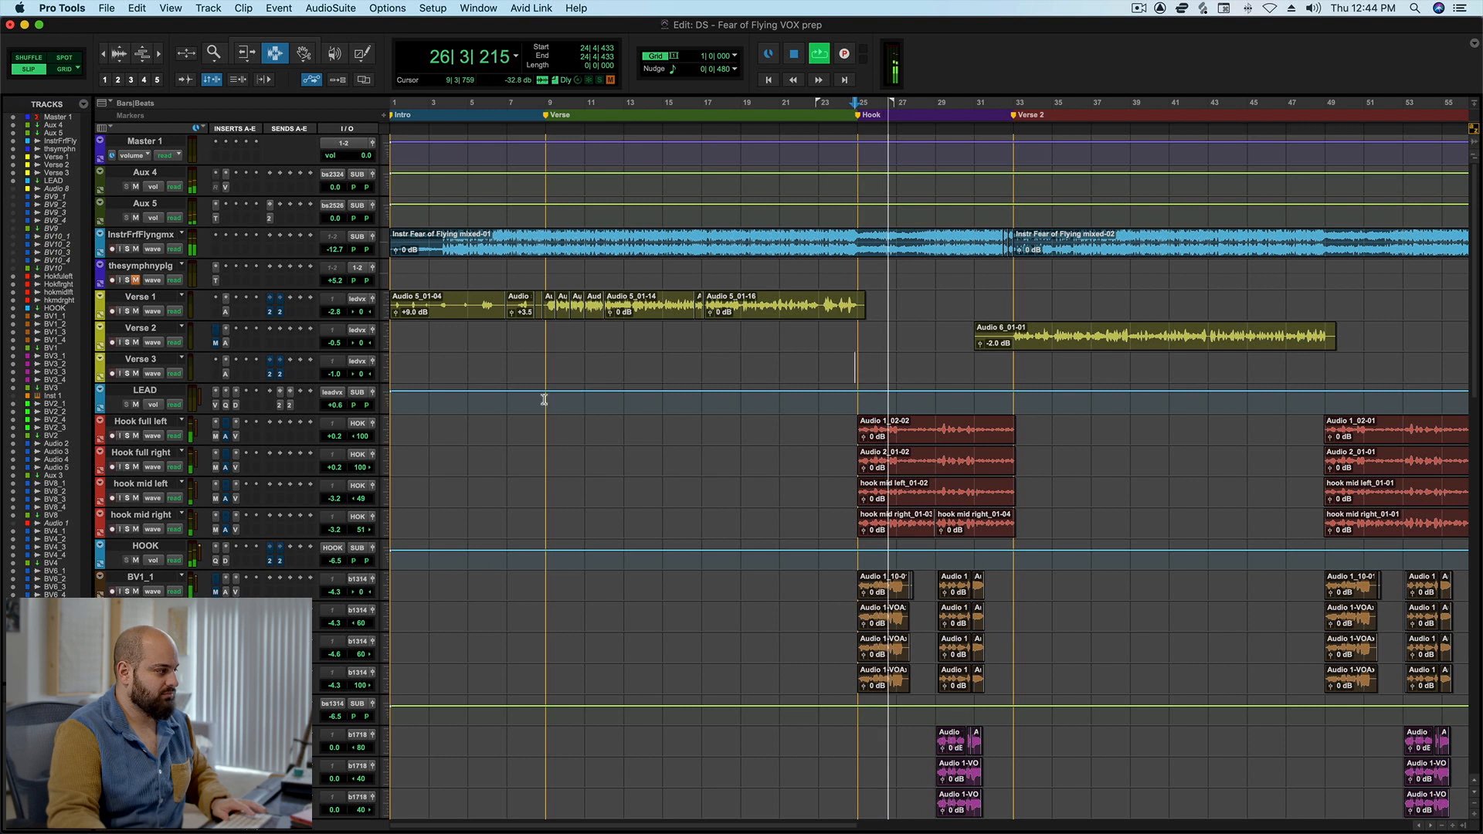
pyautogui.click(141, 421)
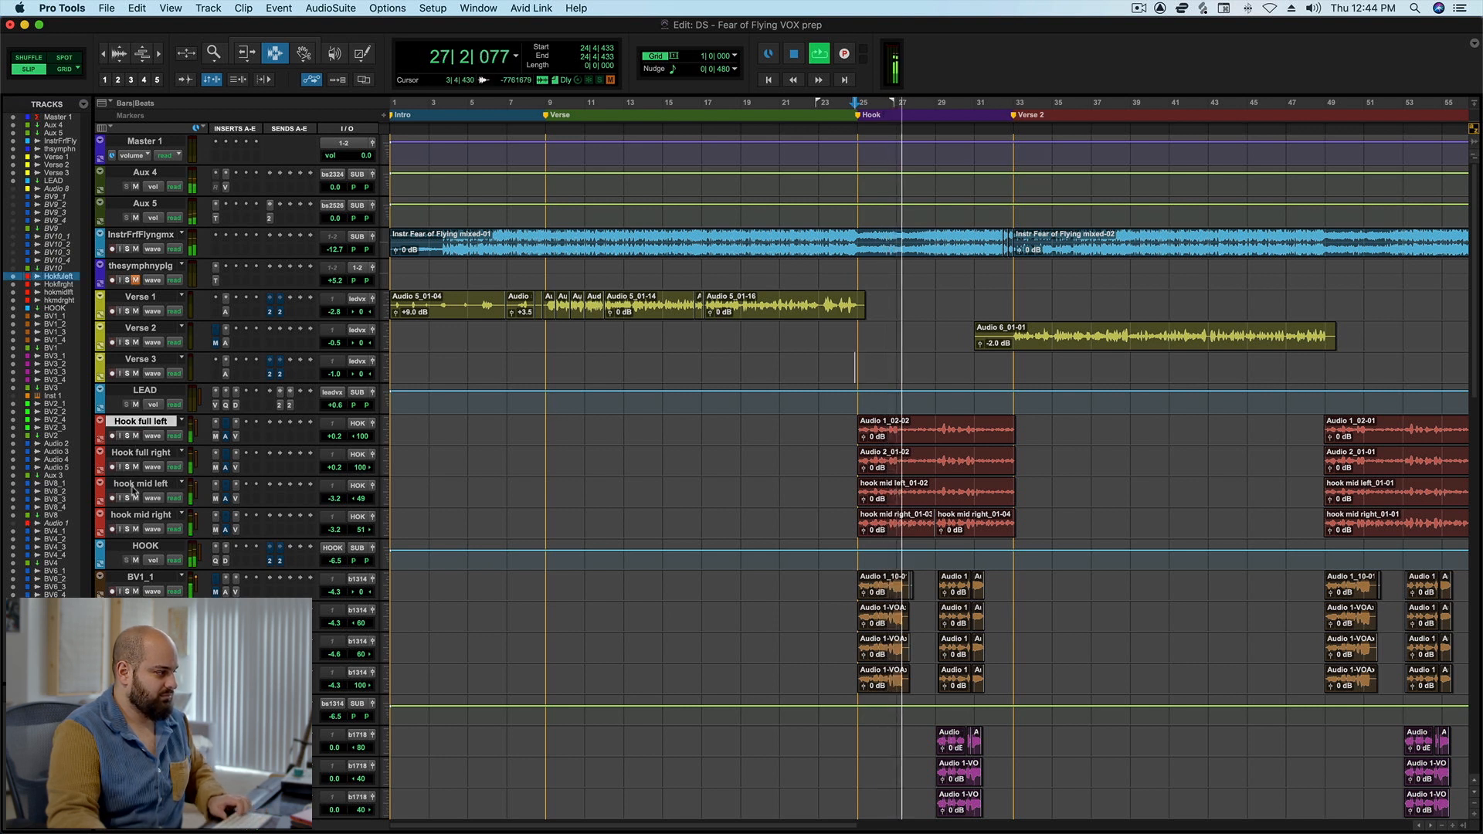
pyautogui.keyDown('shift'); pyautogui.click(141, 515); pyautogui.keyUp('shift')
pyautogui.click(127, 467)
pyautogui.press('space')
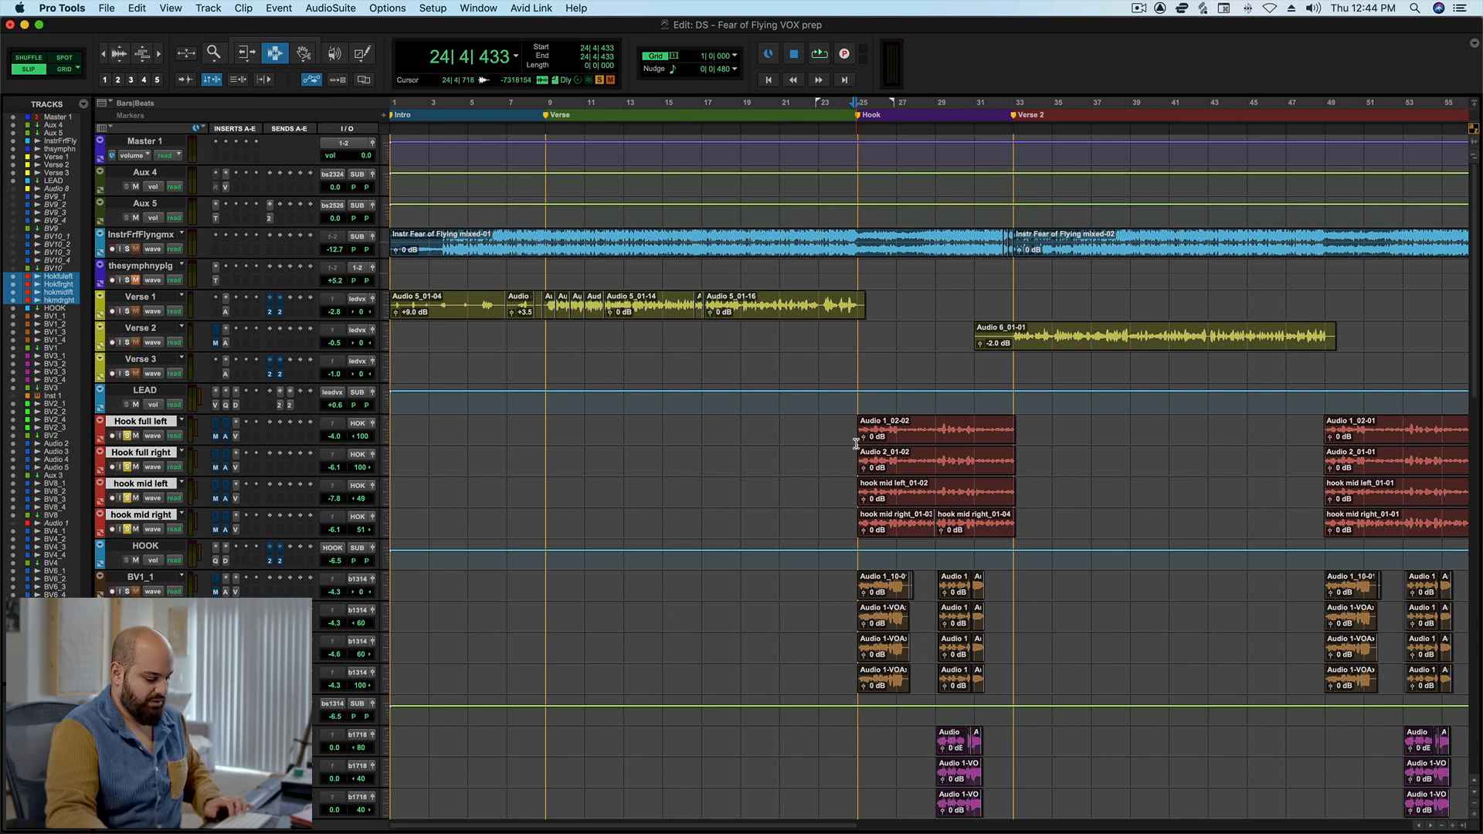
# Audition the soloed hook vocals three times from just before the Hook marker, comparing the MetaTune and Auto-Tune inserts.
pyautogui.press('space')
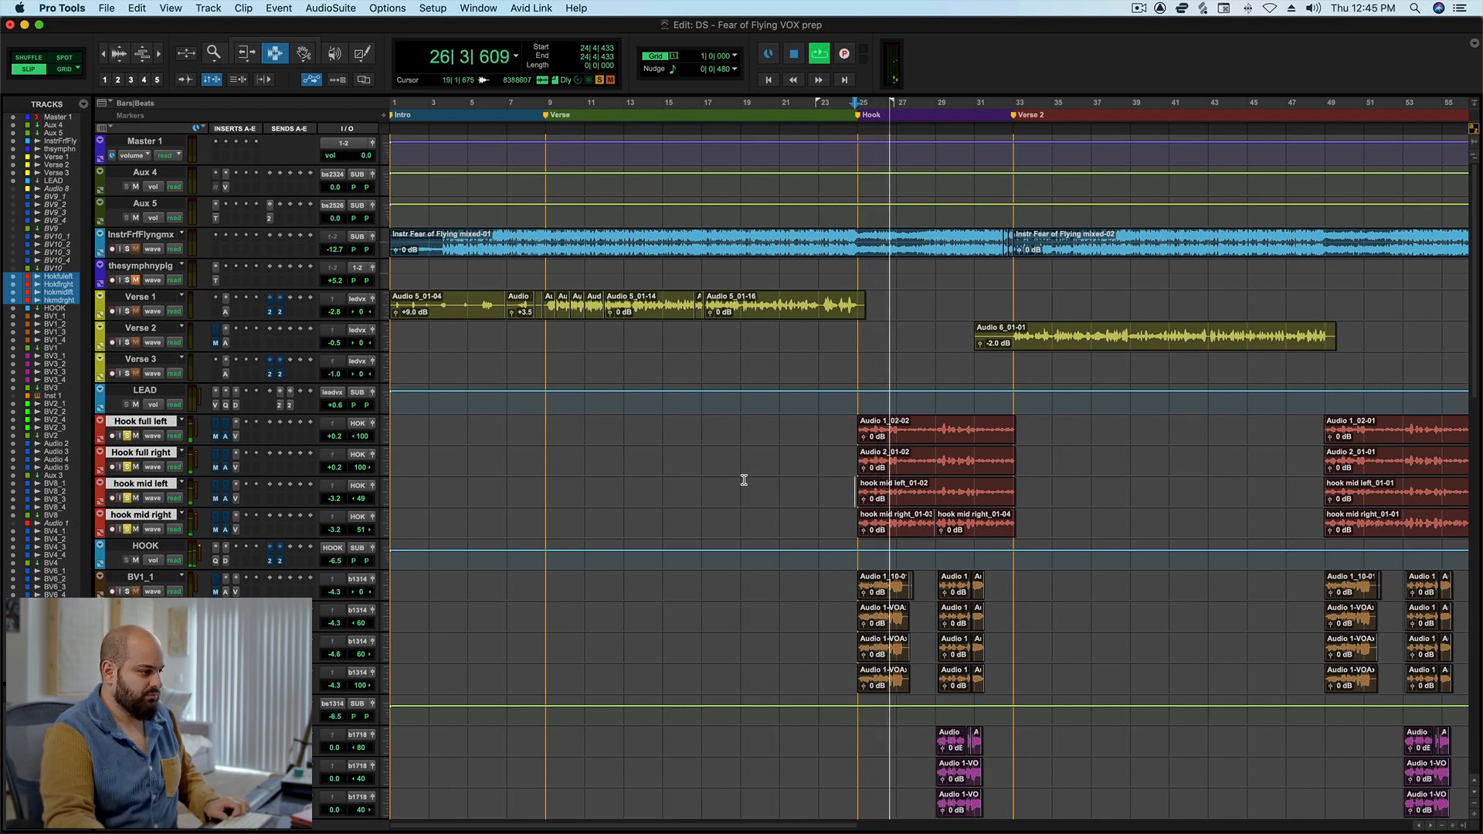
pyautogui.press('space')
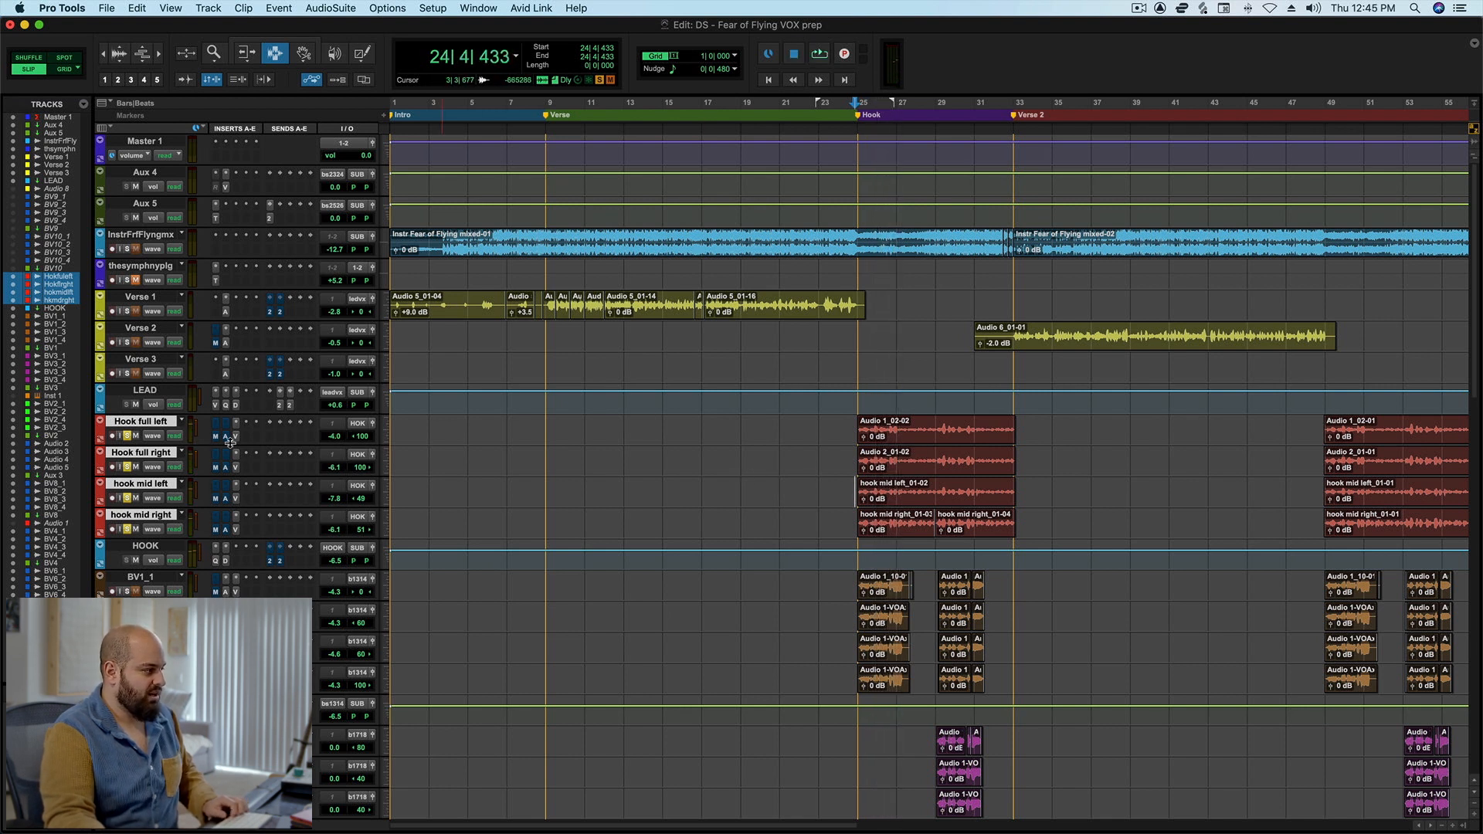
pyautogui.press('space')
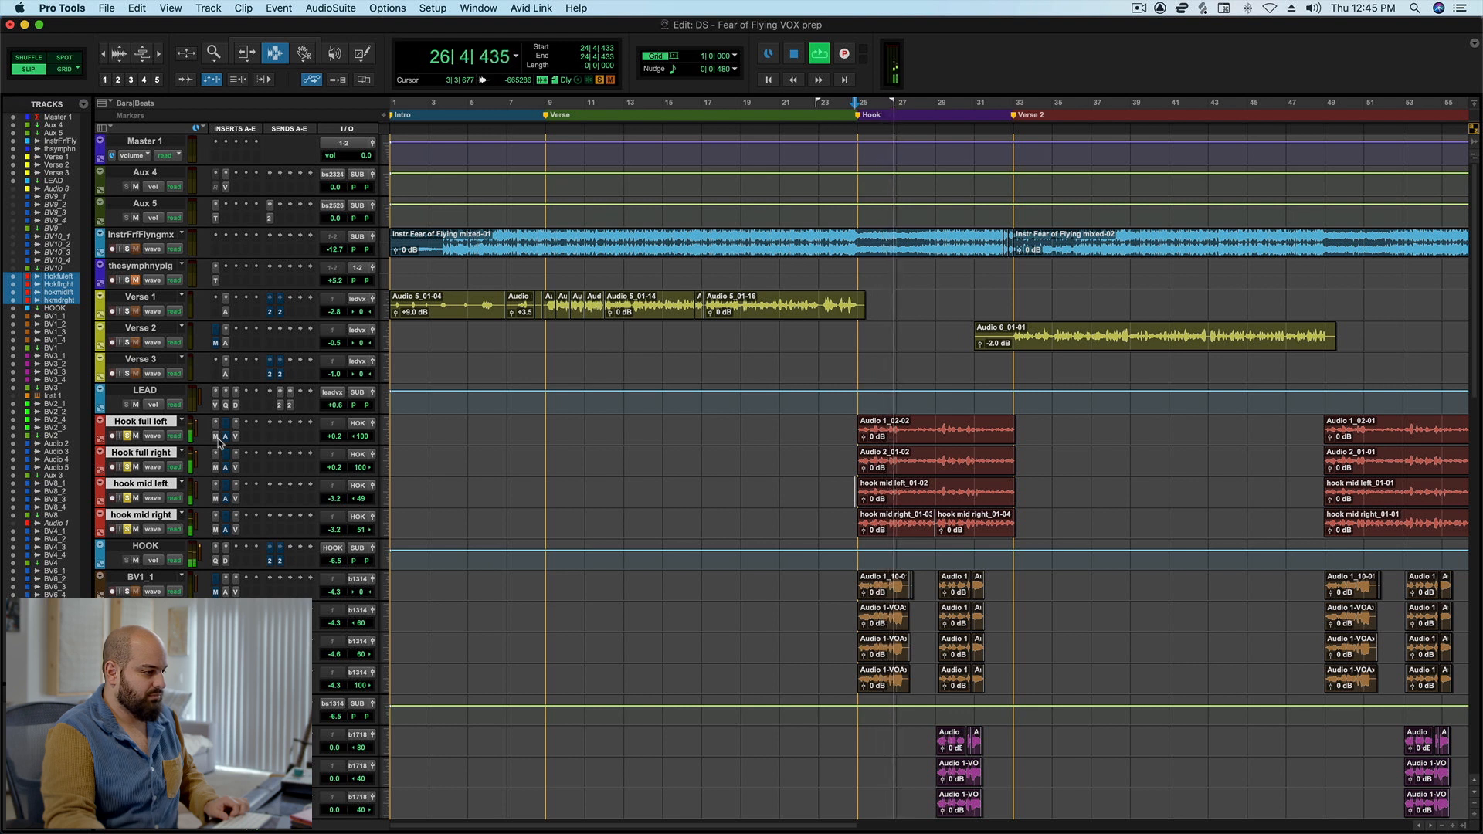
pyautogui.press('space')
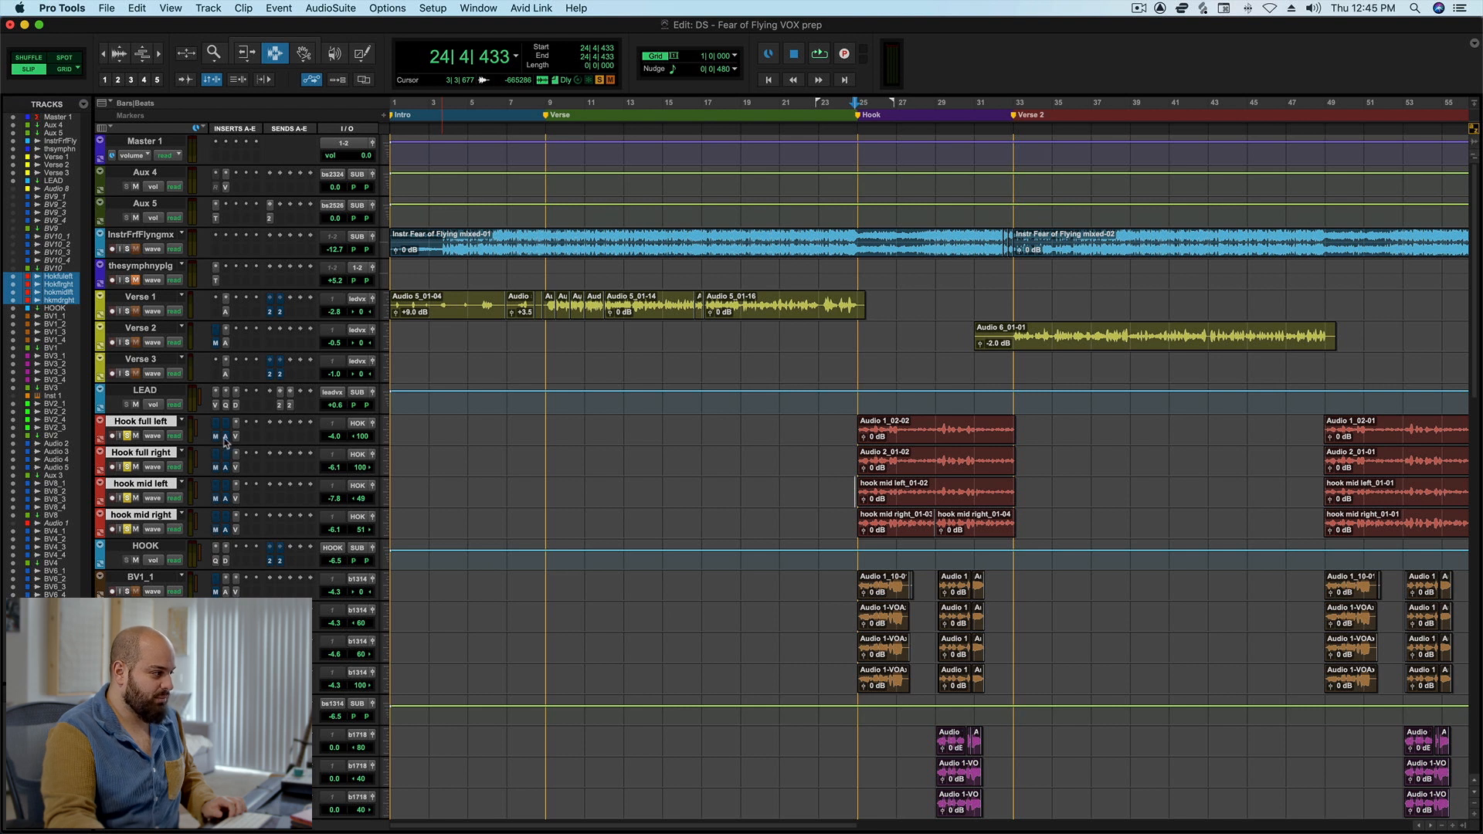
pyautogui.press('space')
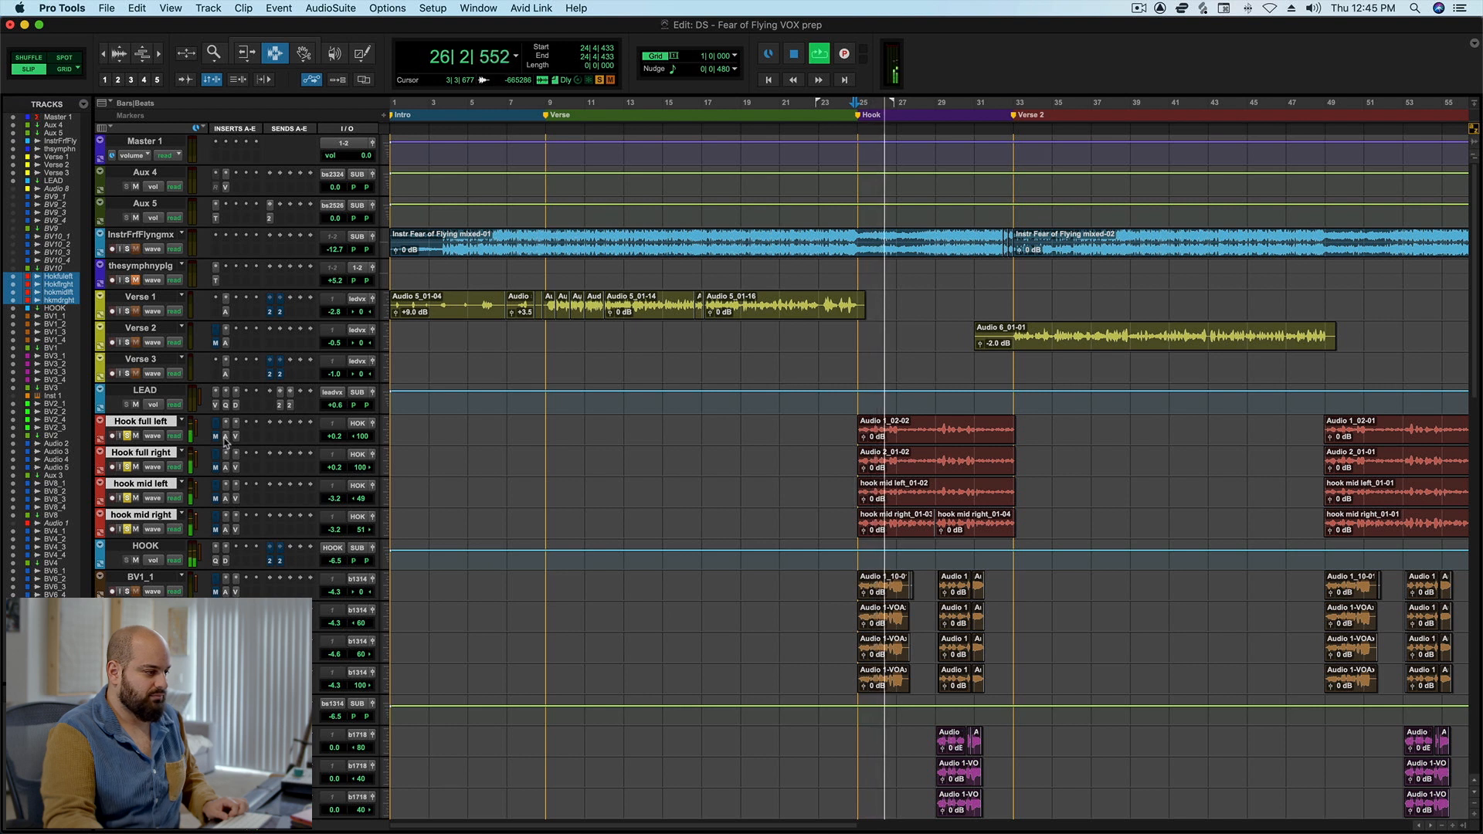
pyautogui.press('space')
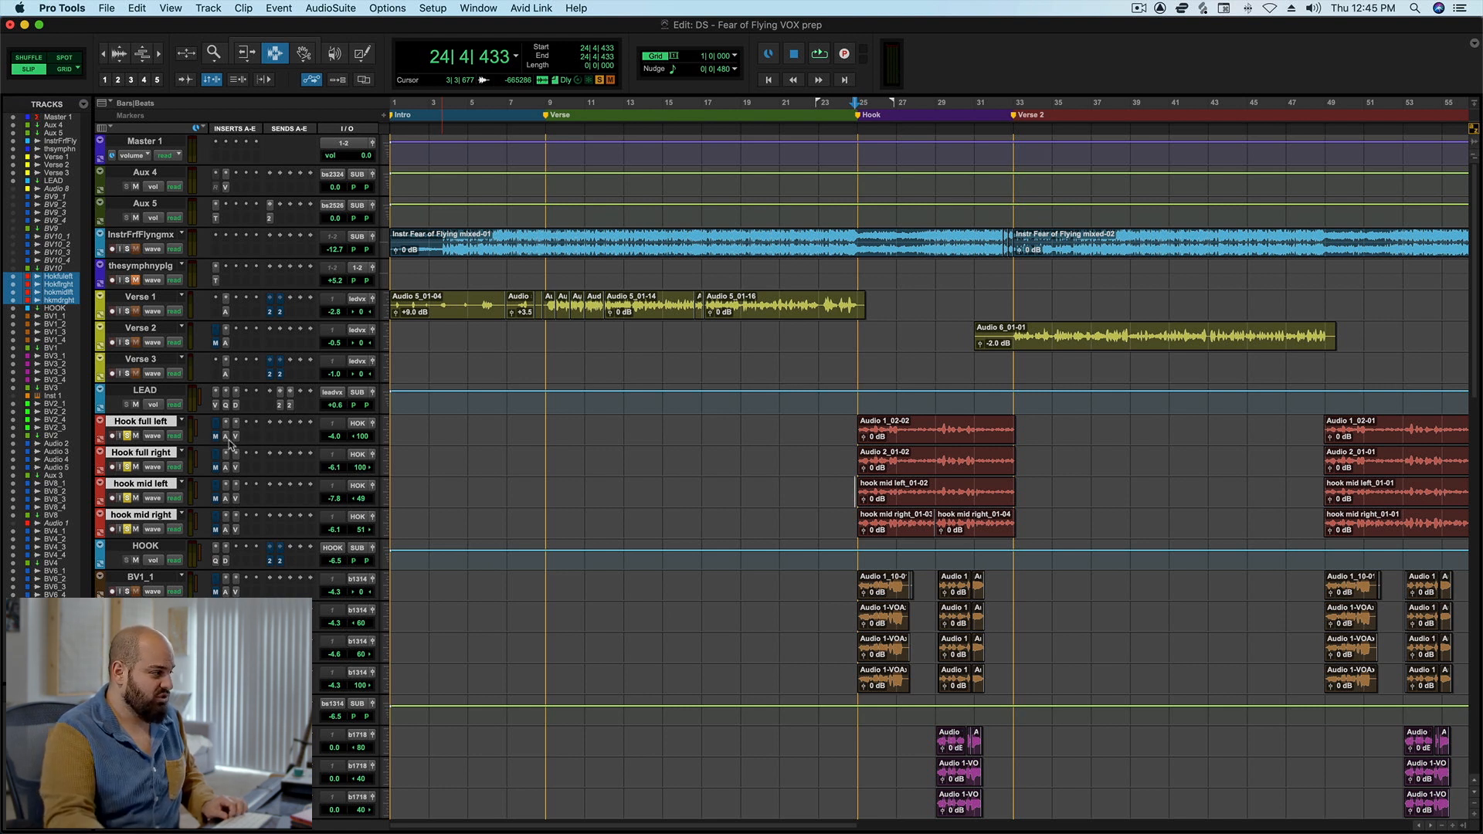
# Toggle the Auto-Tune bypass on the four hook vocals and audition the opening of the hook twice.
pyautogui.keyDown('alt'); pyautogui.keyDown('shift'); pyautogui.keyDown('super'); pyautogui.click(227, 439); pyautogui.keyUp('super'); pyautogui.keyUp('shift'); pyautogui.keyUp('alt')
pyautogui.press('space')
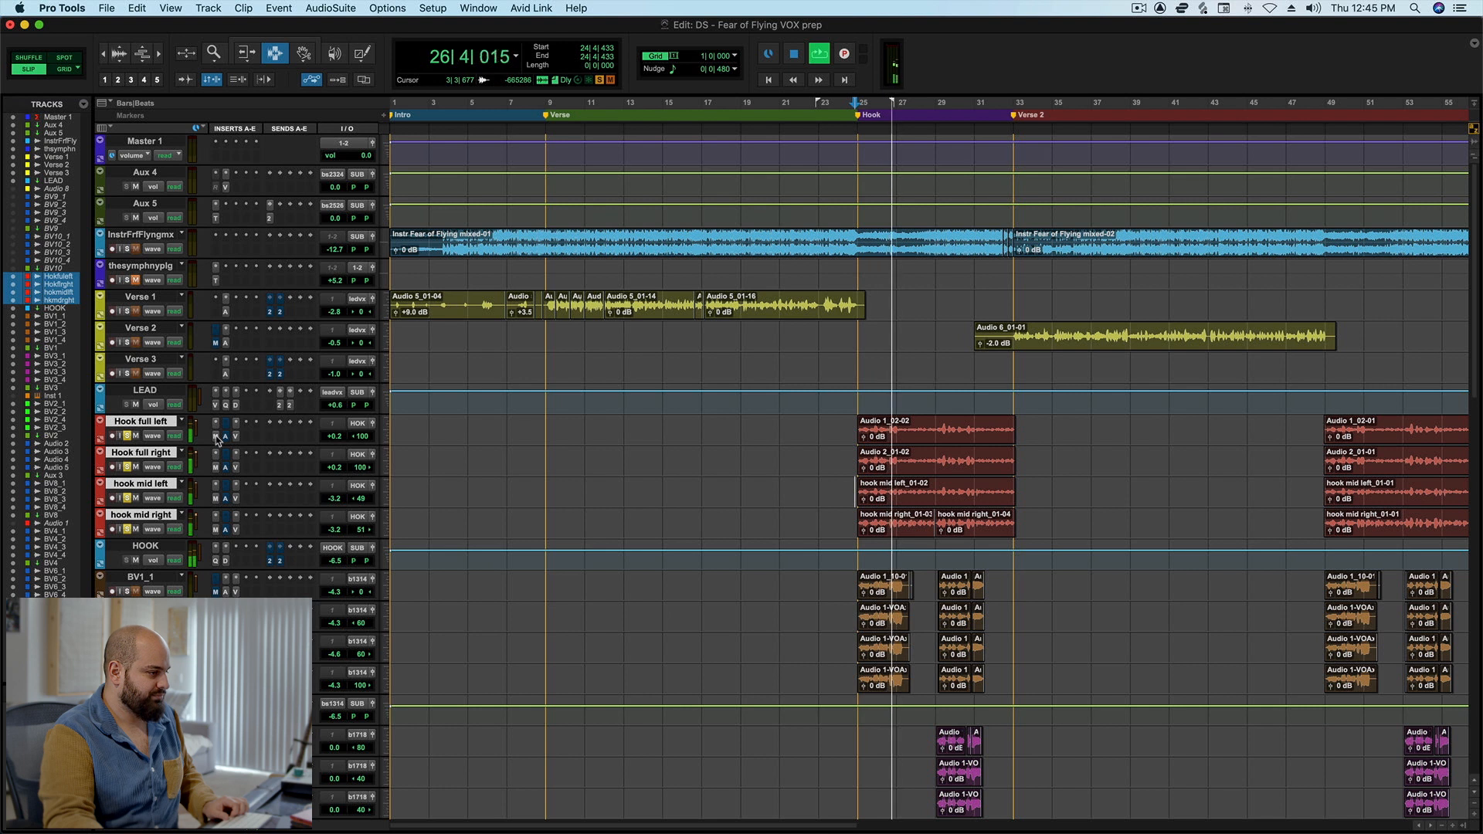
pyautogui.press('space')
pyautogui.press('space')
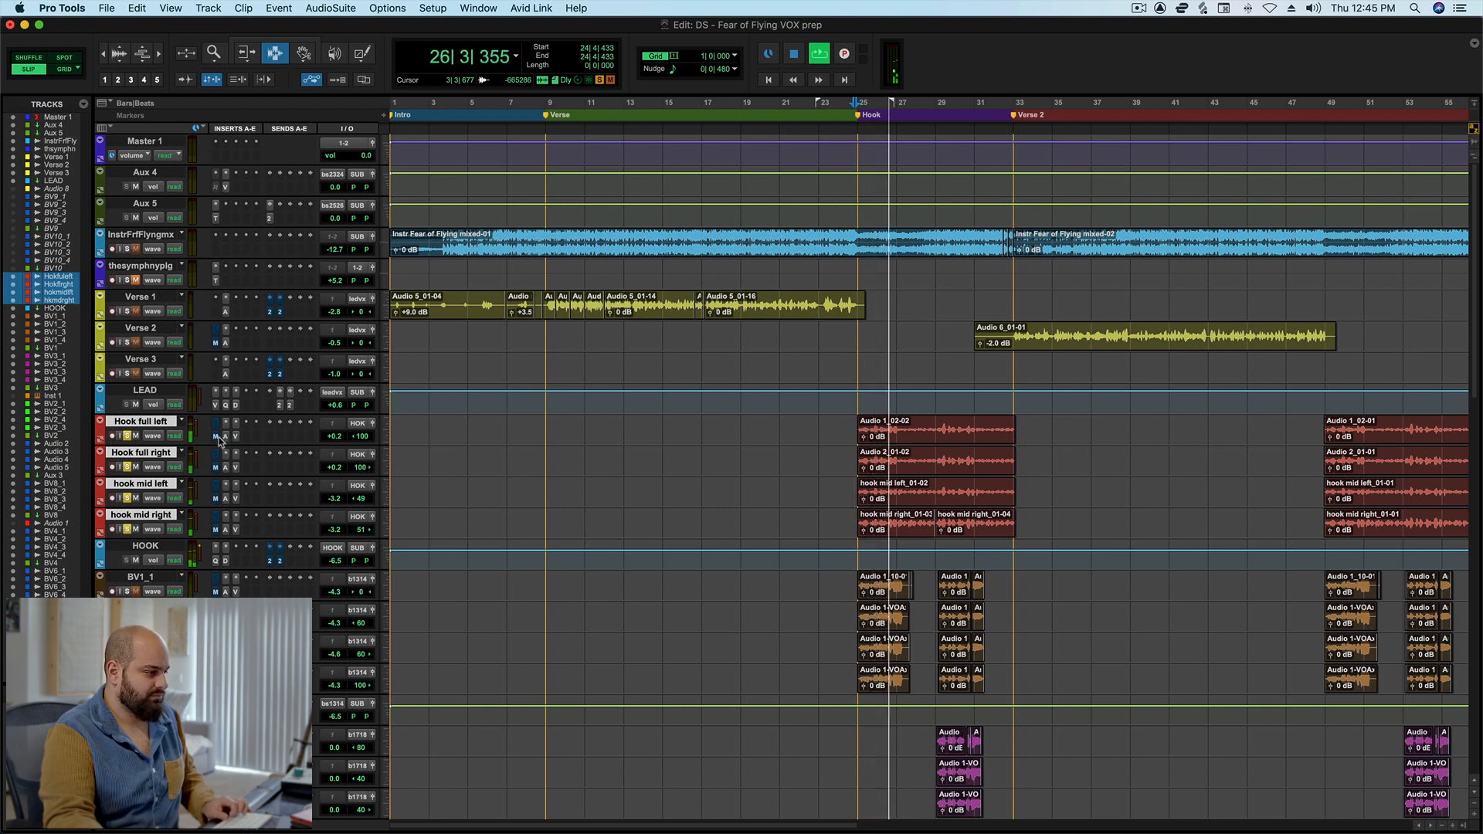
pyautogui.press('space')
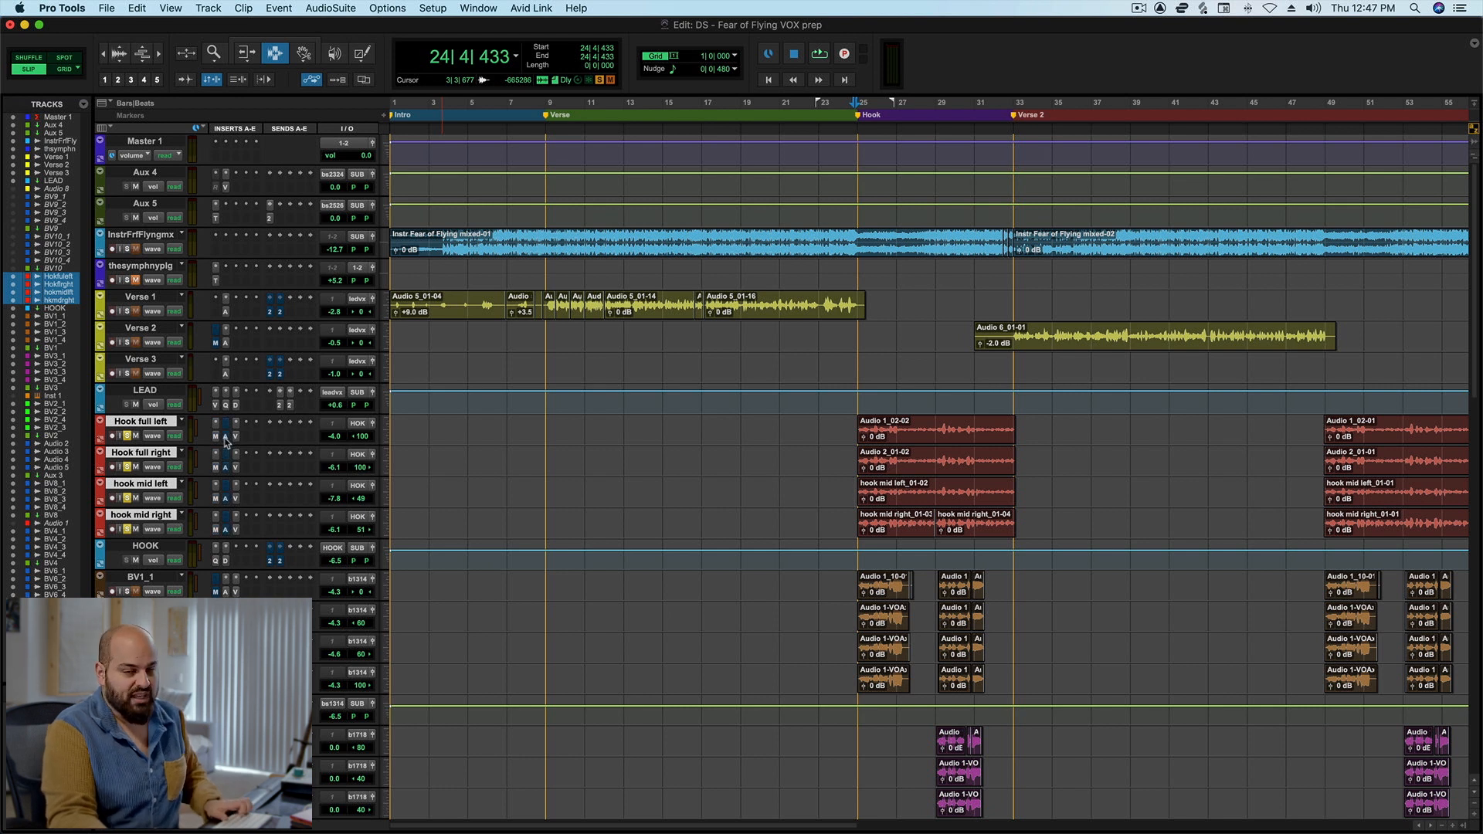
# Play the opening of the soloed hook vocals two more times to compare the tuning plugins again.
pyautogui.press('space')
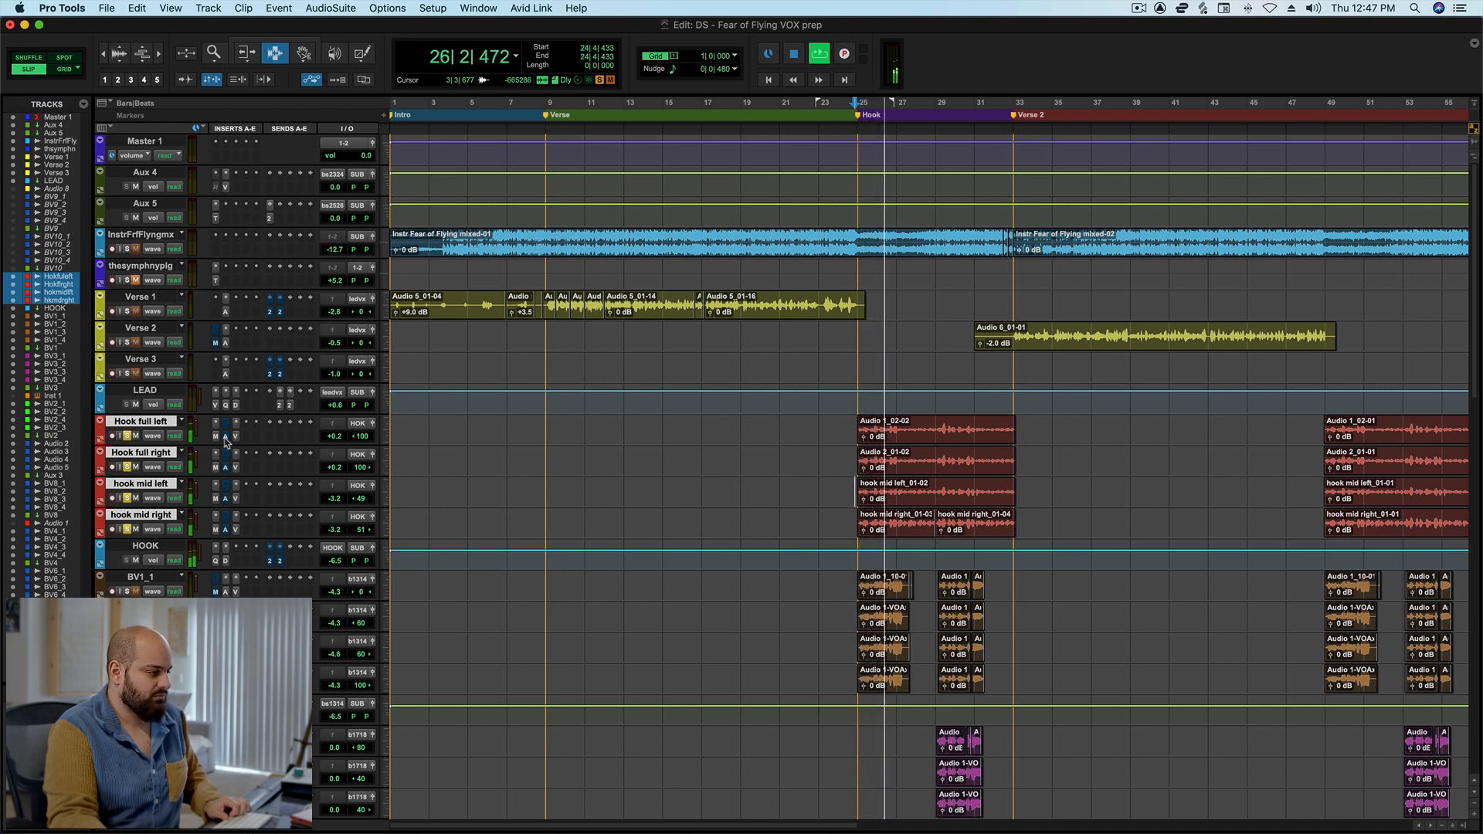
pyautogui.press('space')
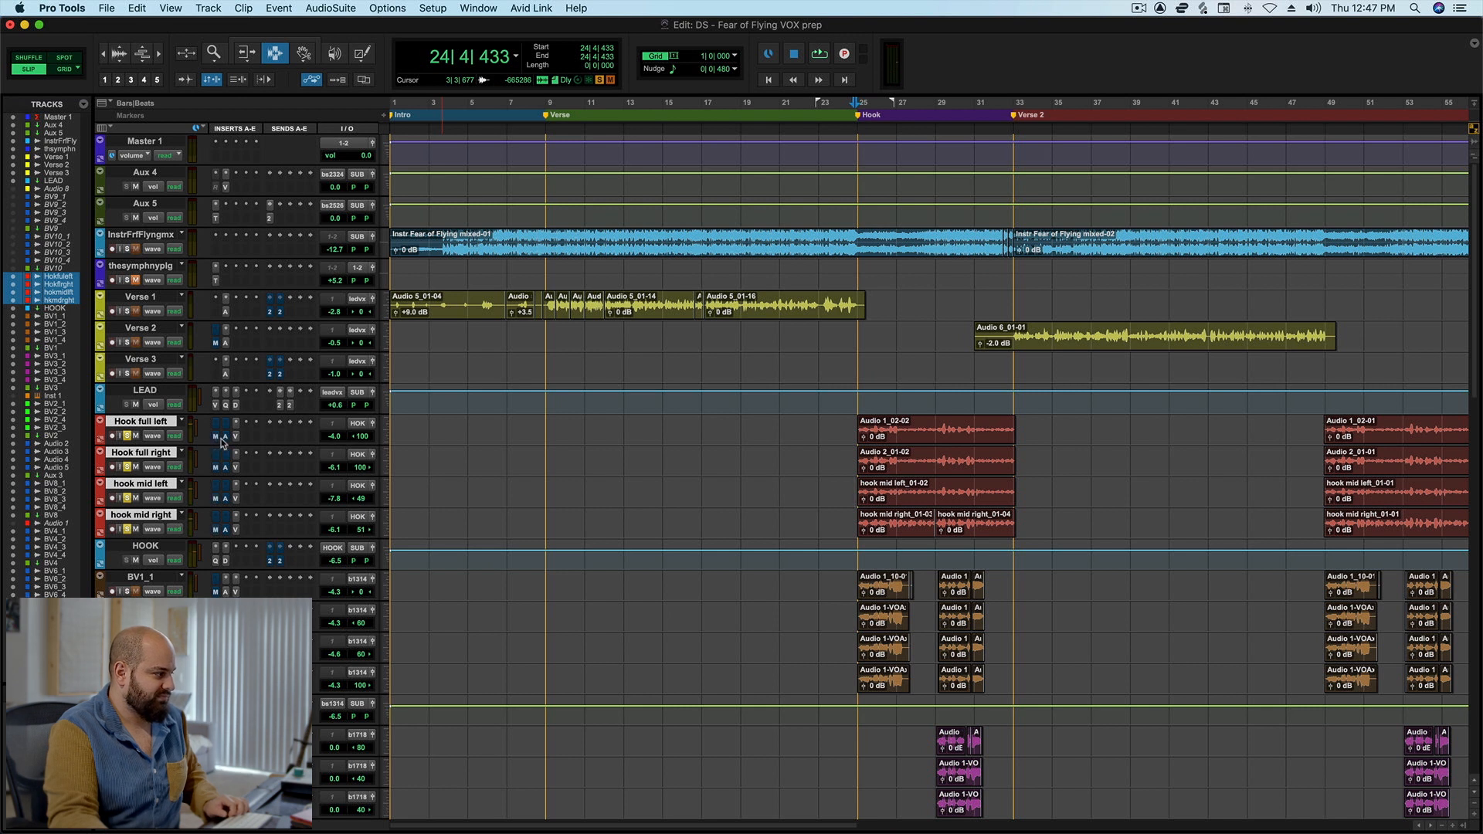
pyautogui.press('space')
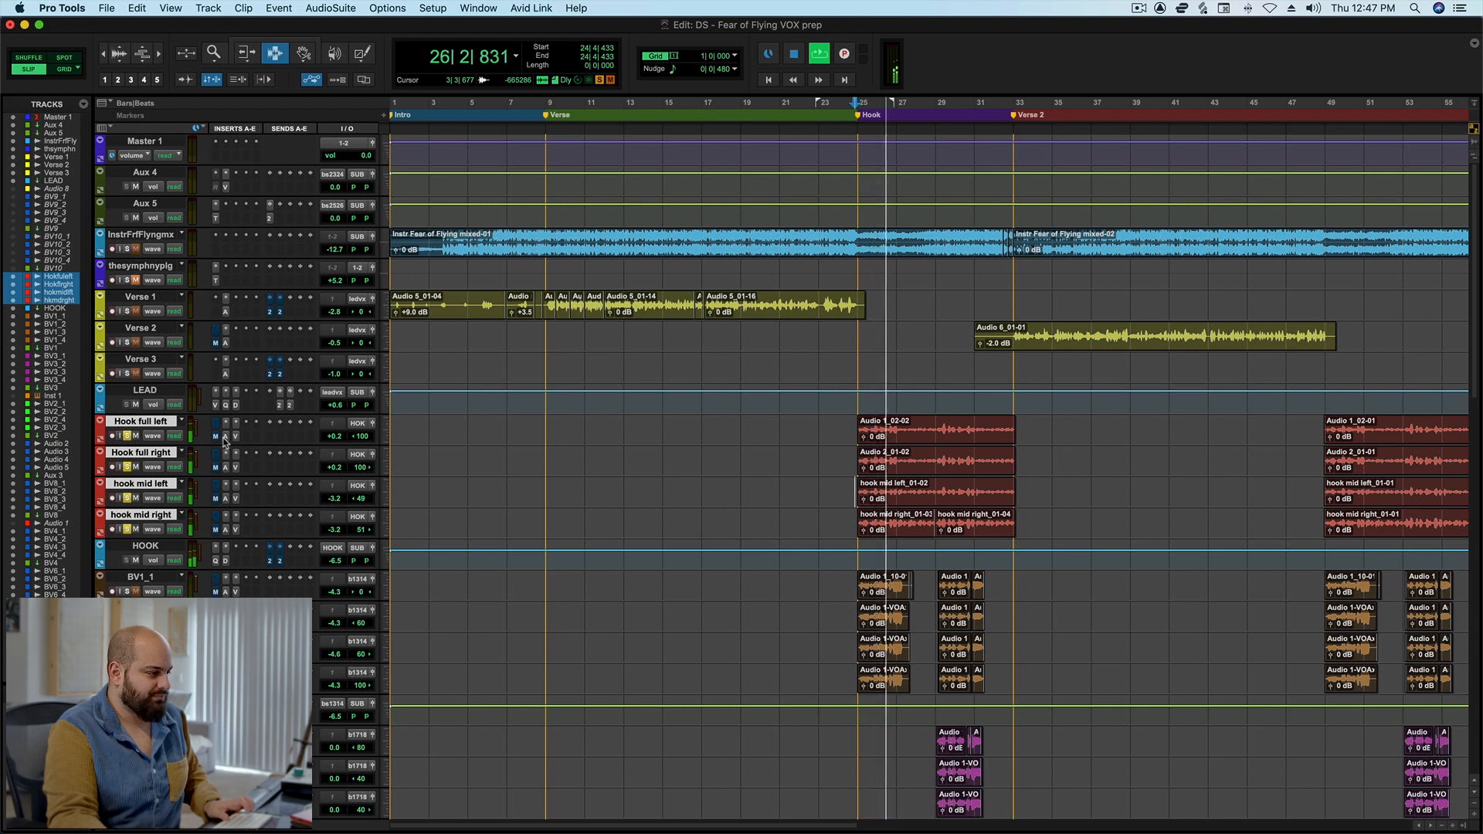
pyautogui.press('space')
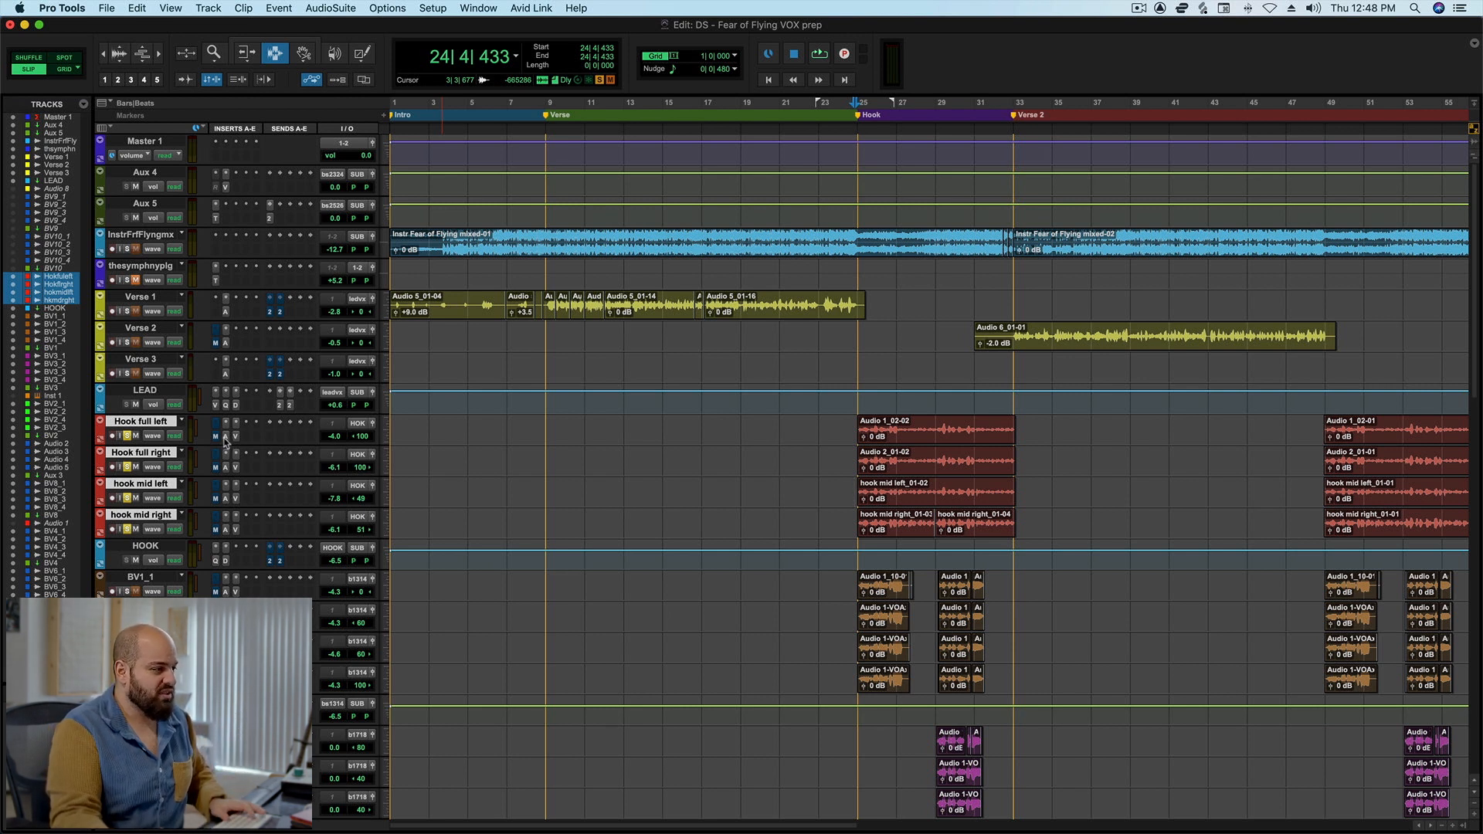
# Examine the Auto-Tune Pro and MetaTune settings on the Hook full left track, closing each plugin window after viewing.
pyautogui.click(225, 437)
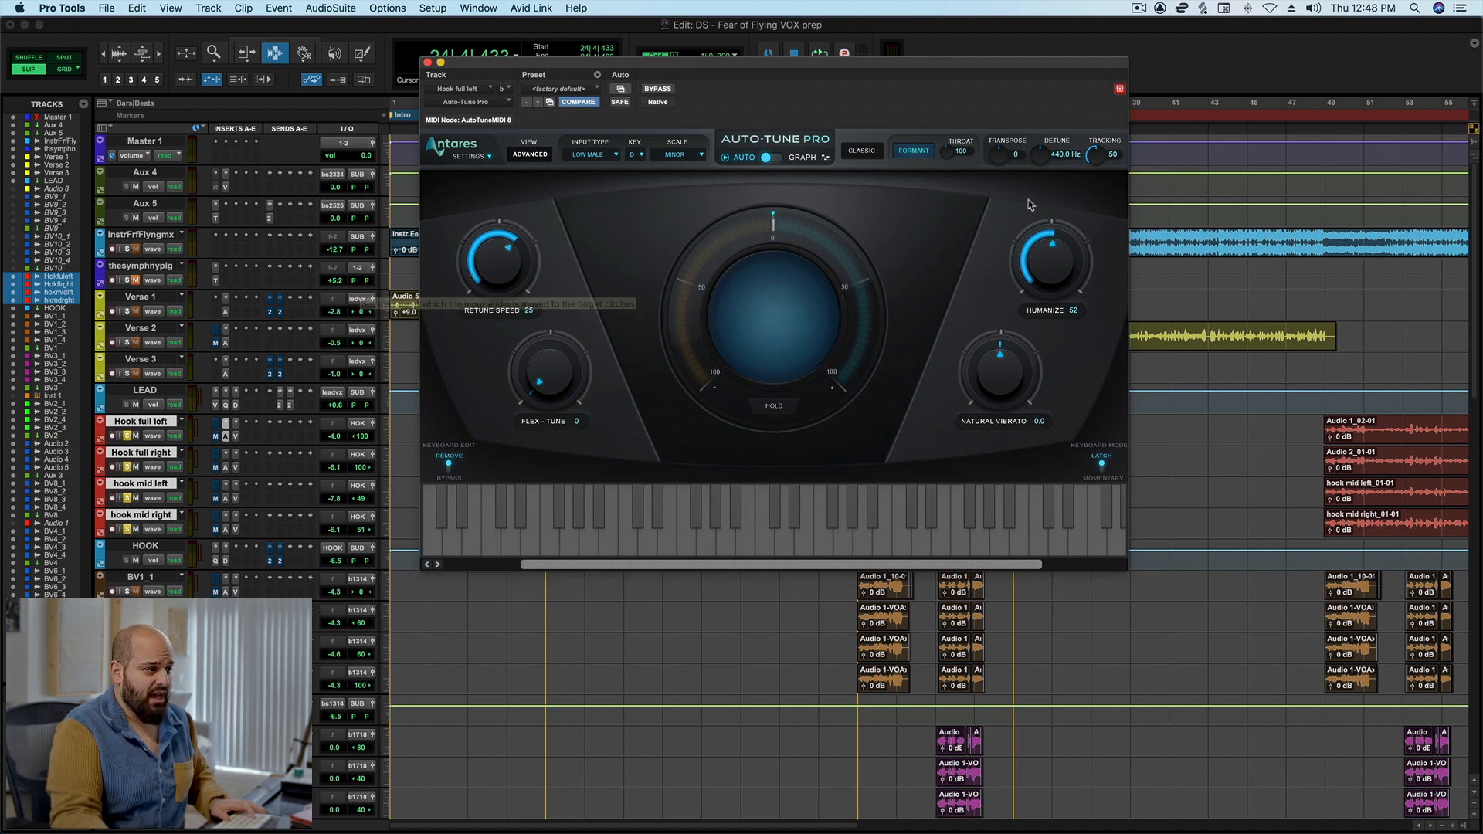
pyautogui.click(428, 62)
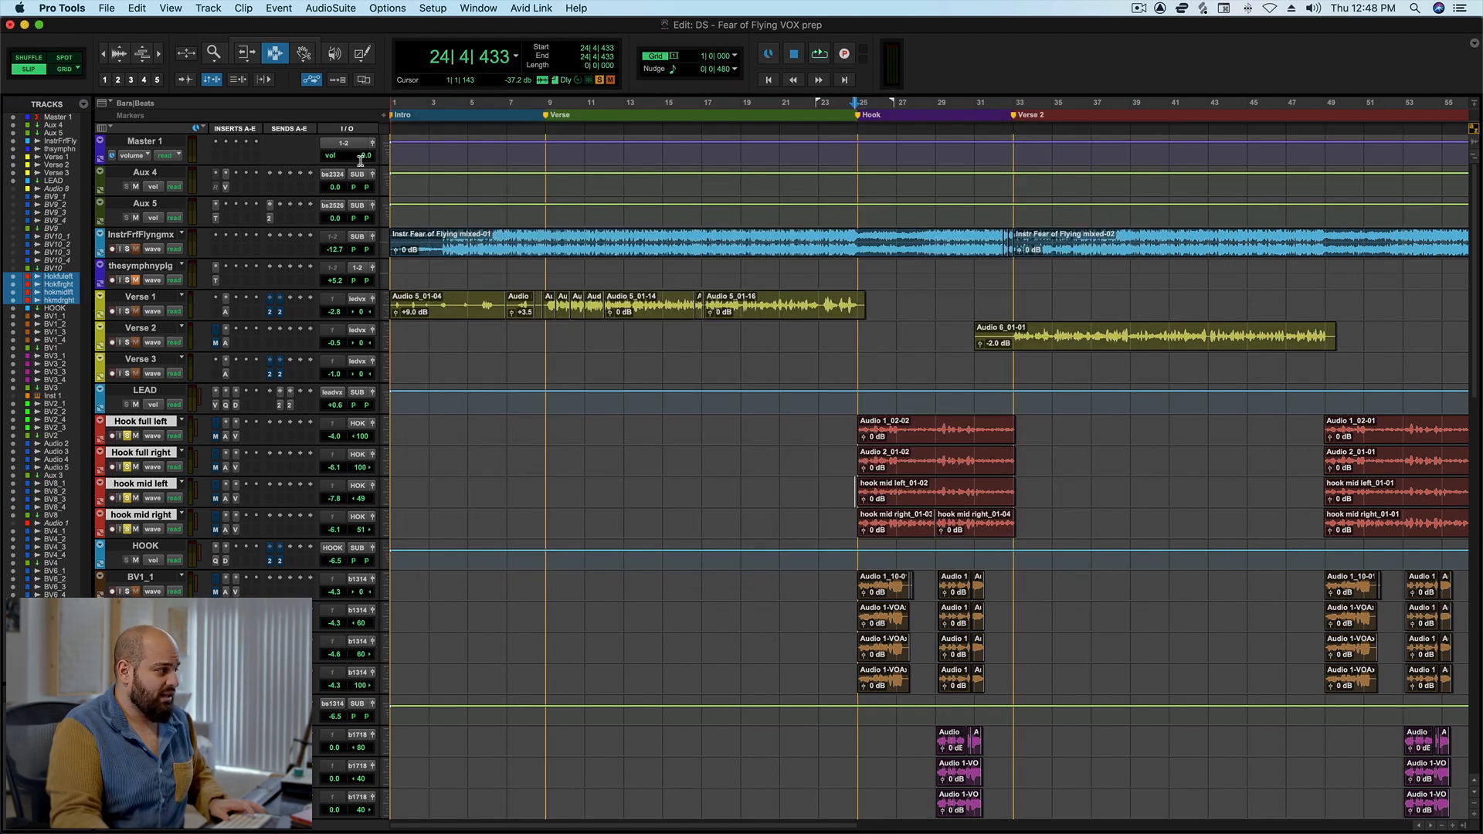
pyautogui.click(217, 437)
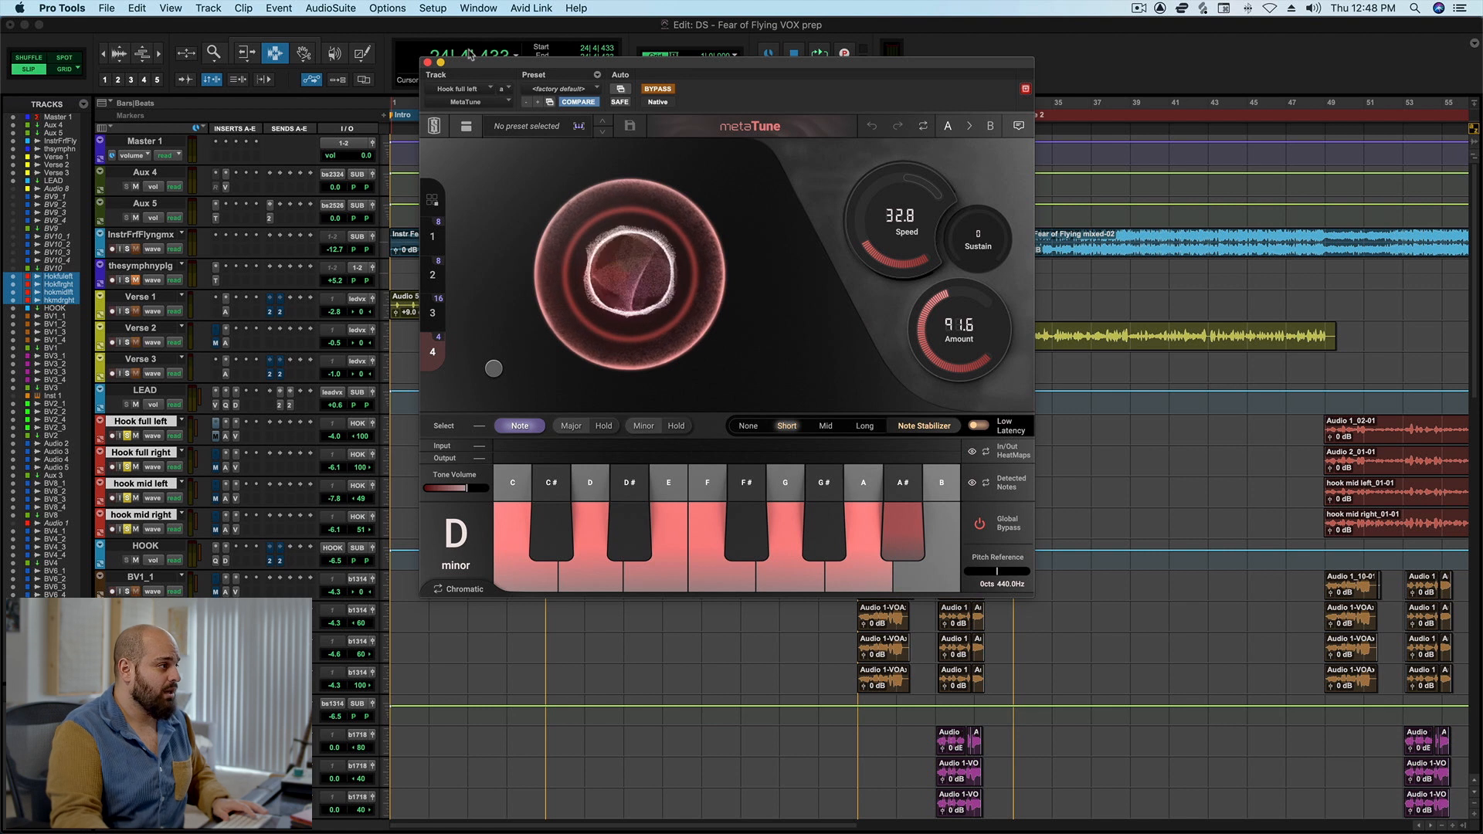
pyautogui.click(428, 63)
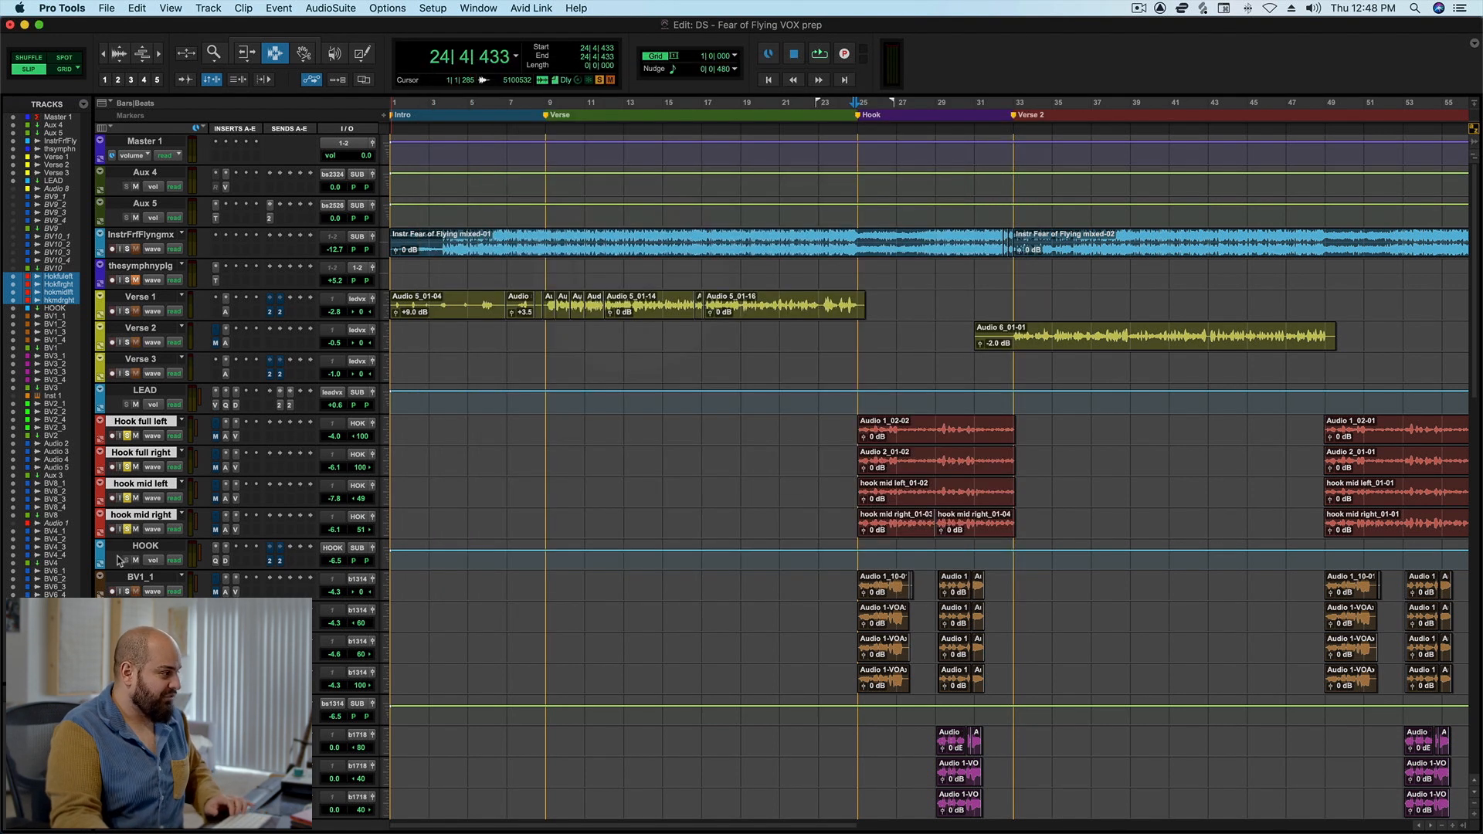
# Bypass Auto-Tune on the four hook vocals and audition the opening of the hook with their solo turned off.
pyautogui.keyDown('alt'); pyautogui.keyDown('shift'); pyautogui.keyDown('super'); pyautogui.click(228, 438); pyautogui.keyUp('super'); pyautogui.keyUp('shift'); pyautogui.keyUp('alt')
pyautogui.keyDown('alt'); pyautogui.keyDown('shift'); pyautogui.click(128, 437); pyautogui.keyUp('shift'); pyautogui.keyUp('alt')
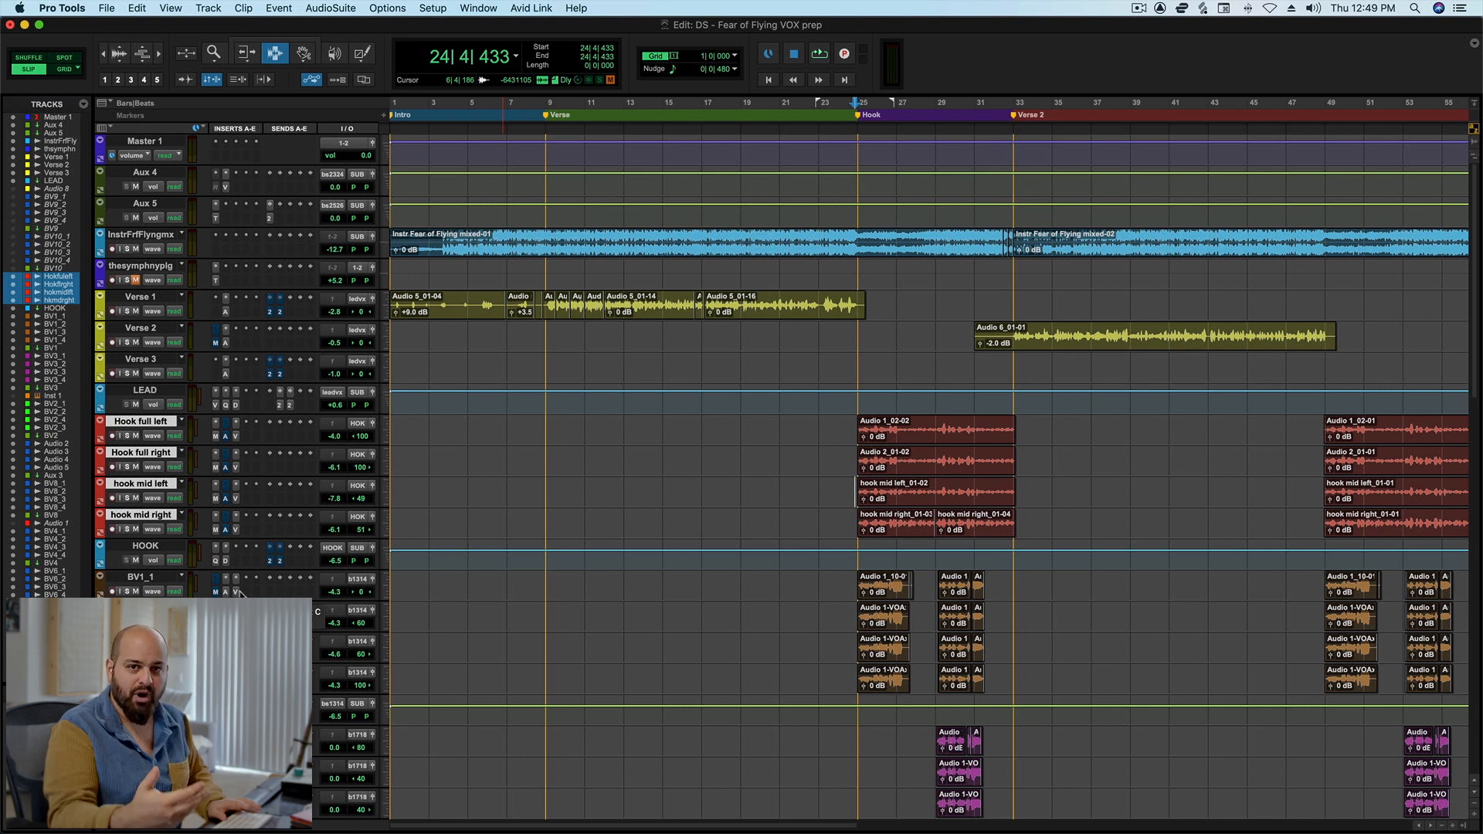
pyautogui.press('space')
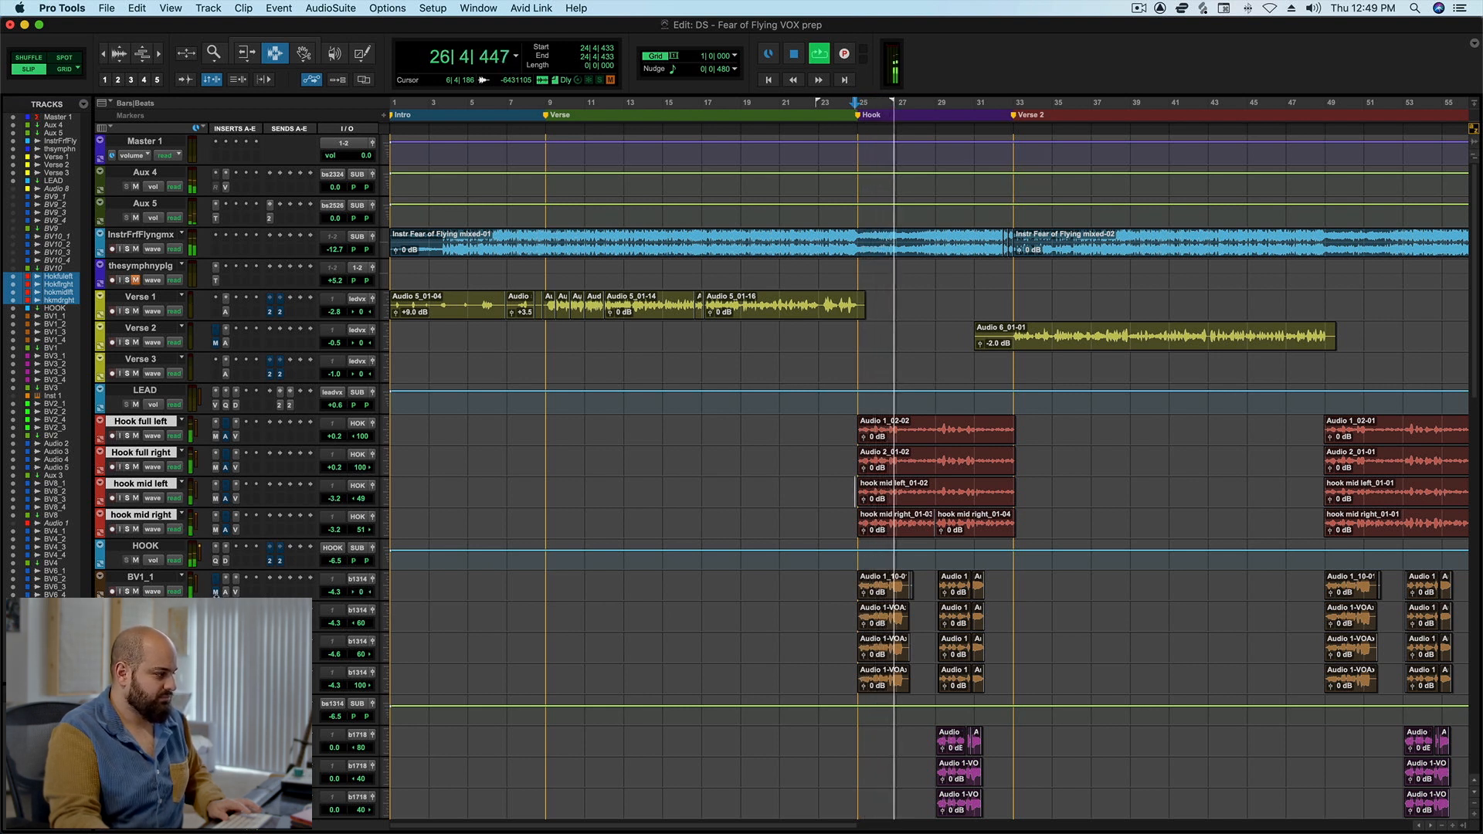
pyautogui.press('space')
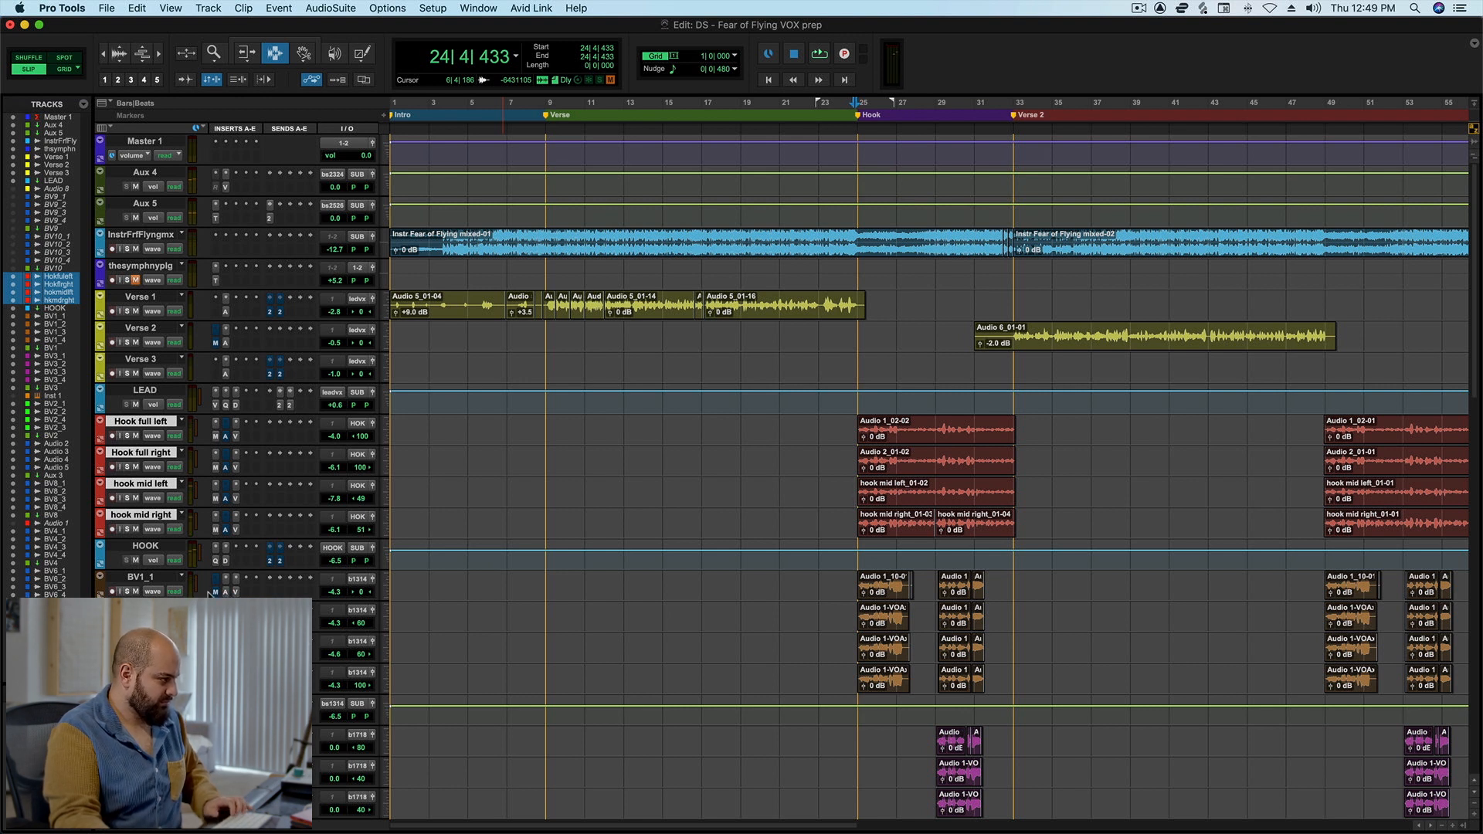
# Select tracks BV1_1 through BV1_4 and audition the opening of the hook twice, comparing MetaTune and Auto-Tune on them.
pyautogui.click(162, 581)
pyautogui.keyDown('shift'); pyautogui.click(145, 672); pyautogui.keyUp('shift')
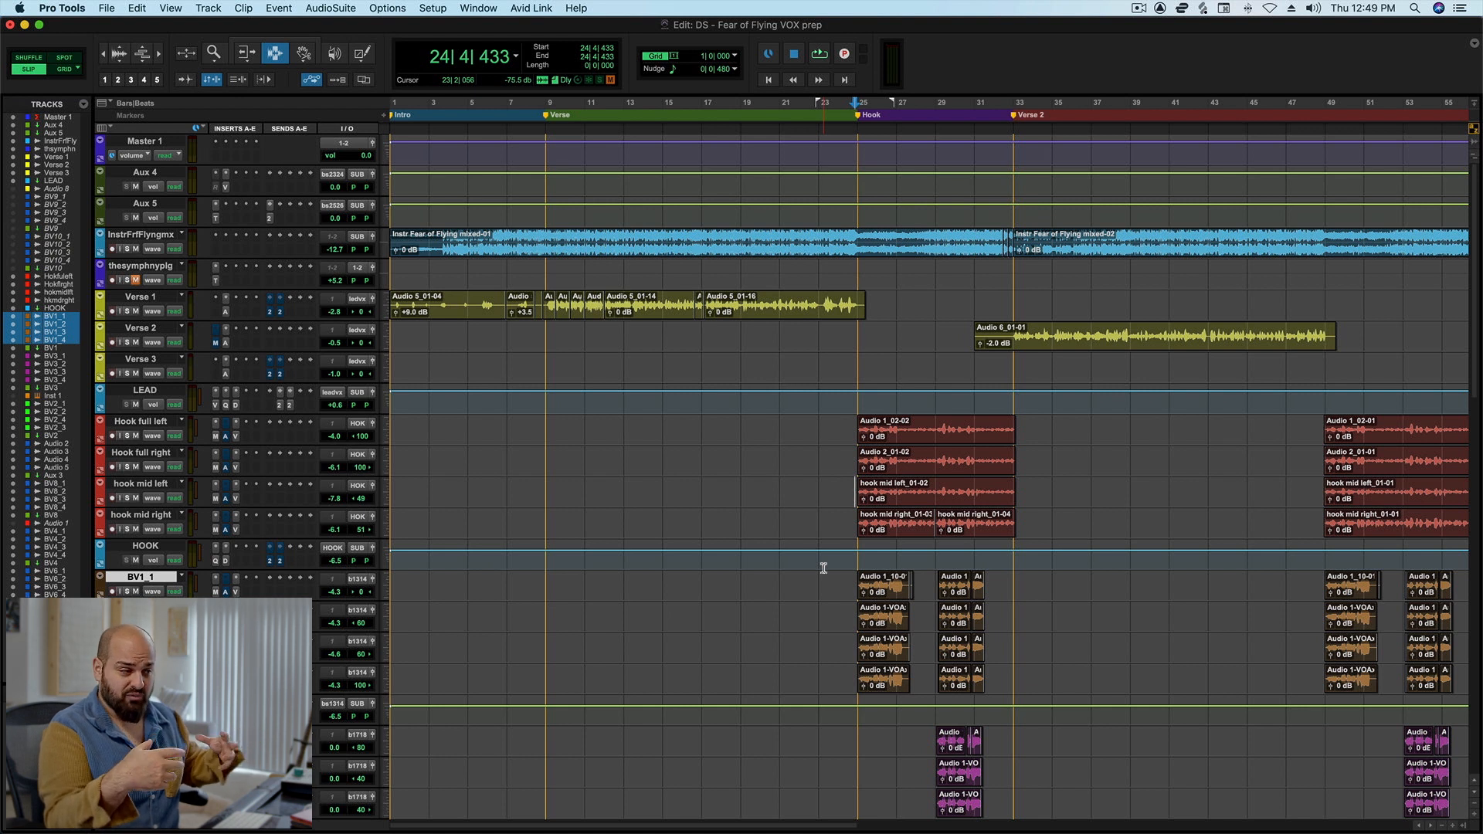
pyautogui.press('space')
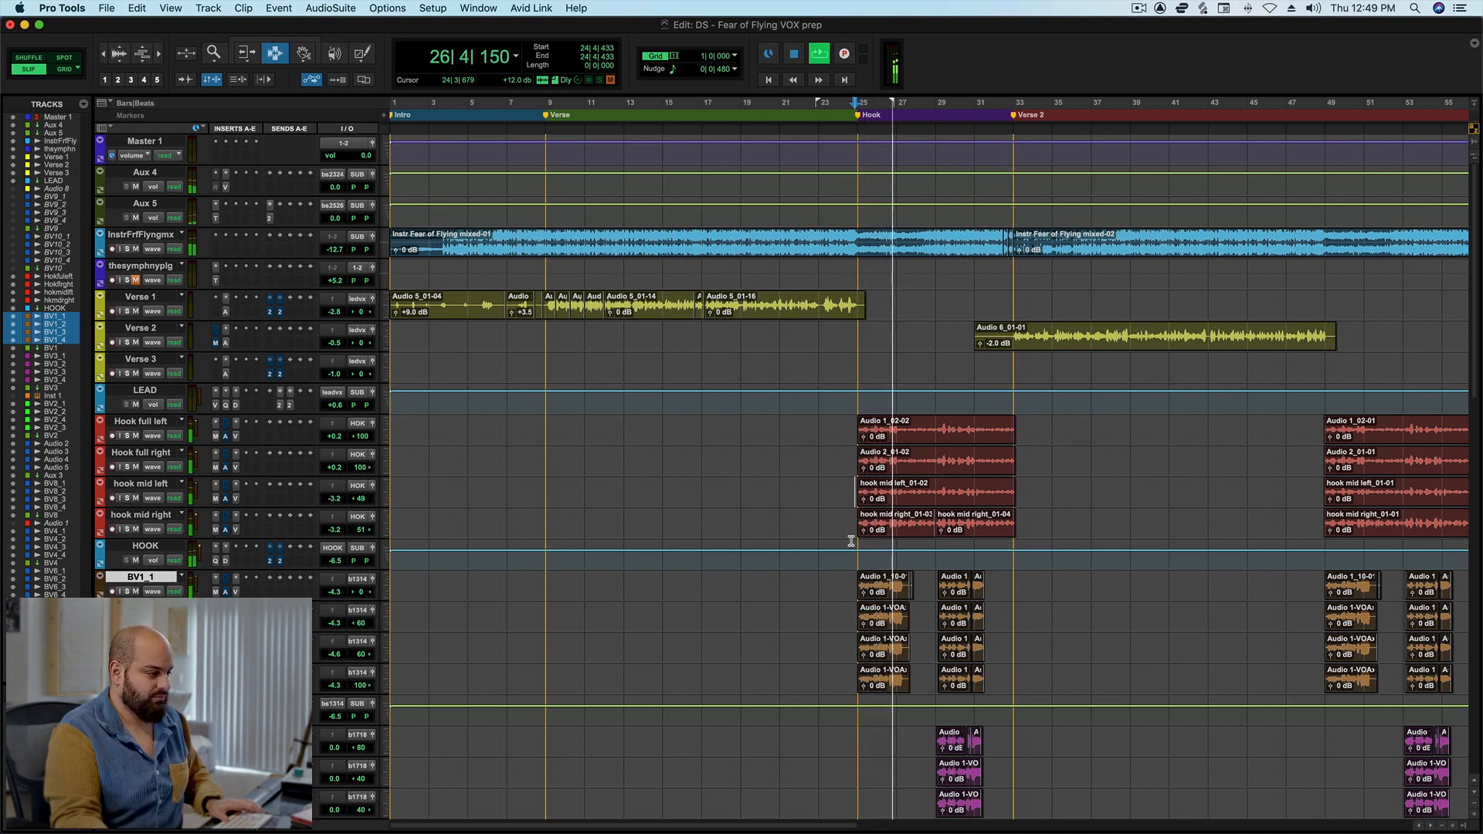
pyautogui.press('space')
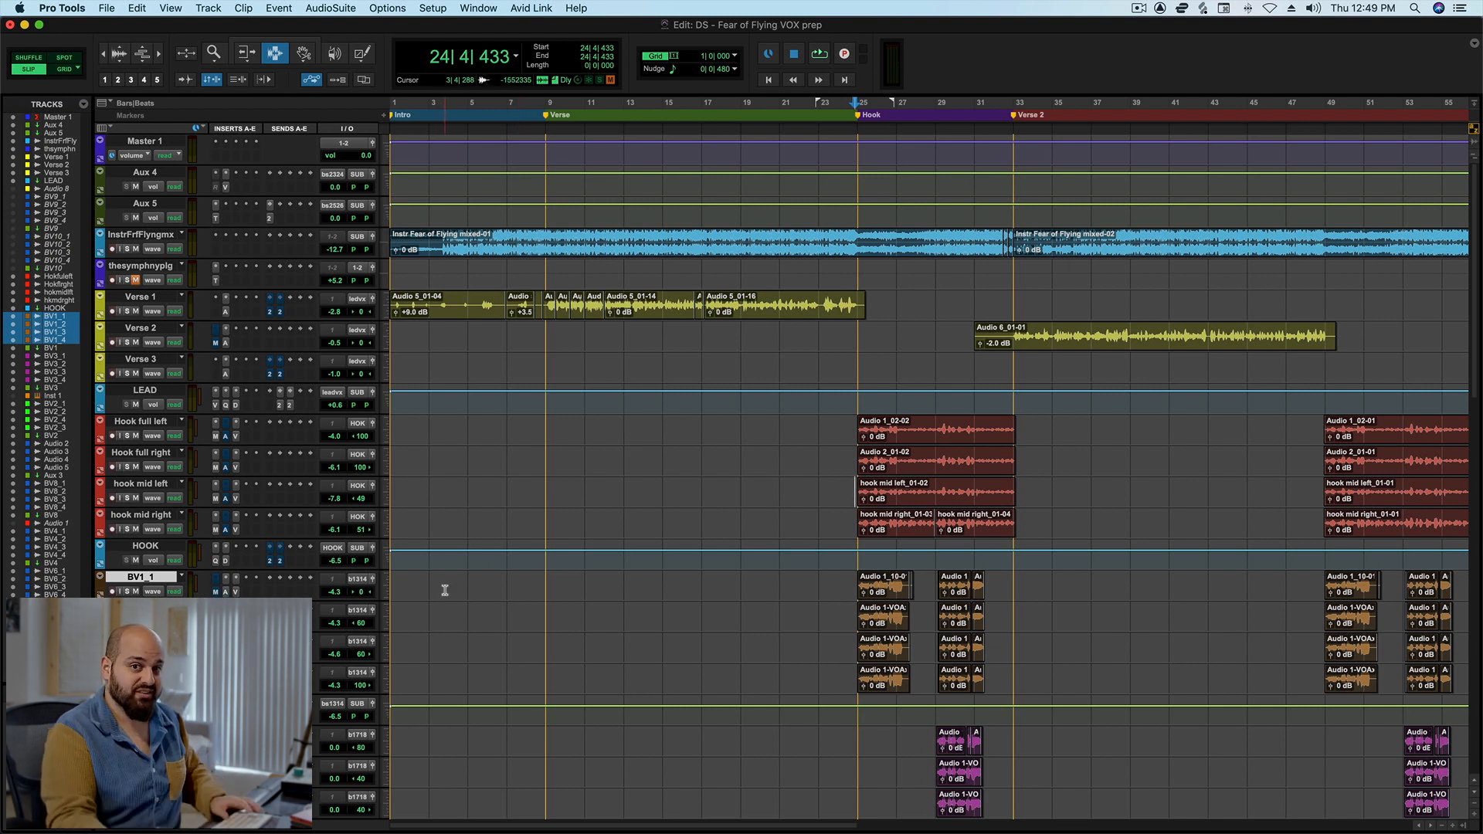
pyautogui.press('space')
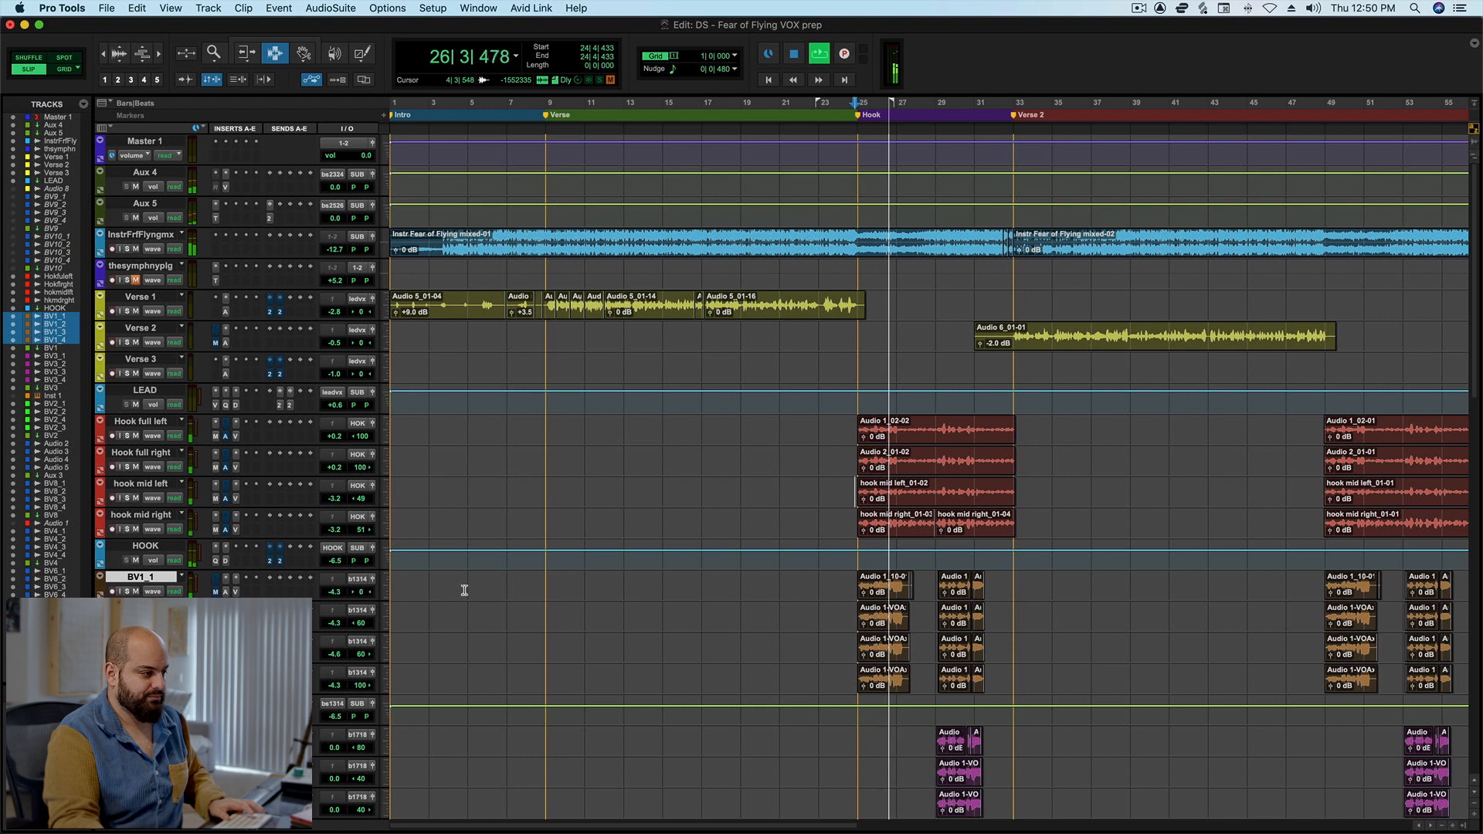
pyautogui.press('space')
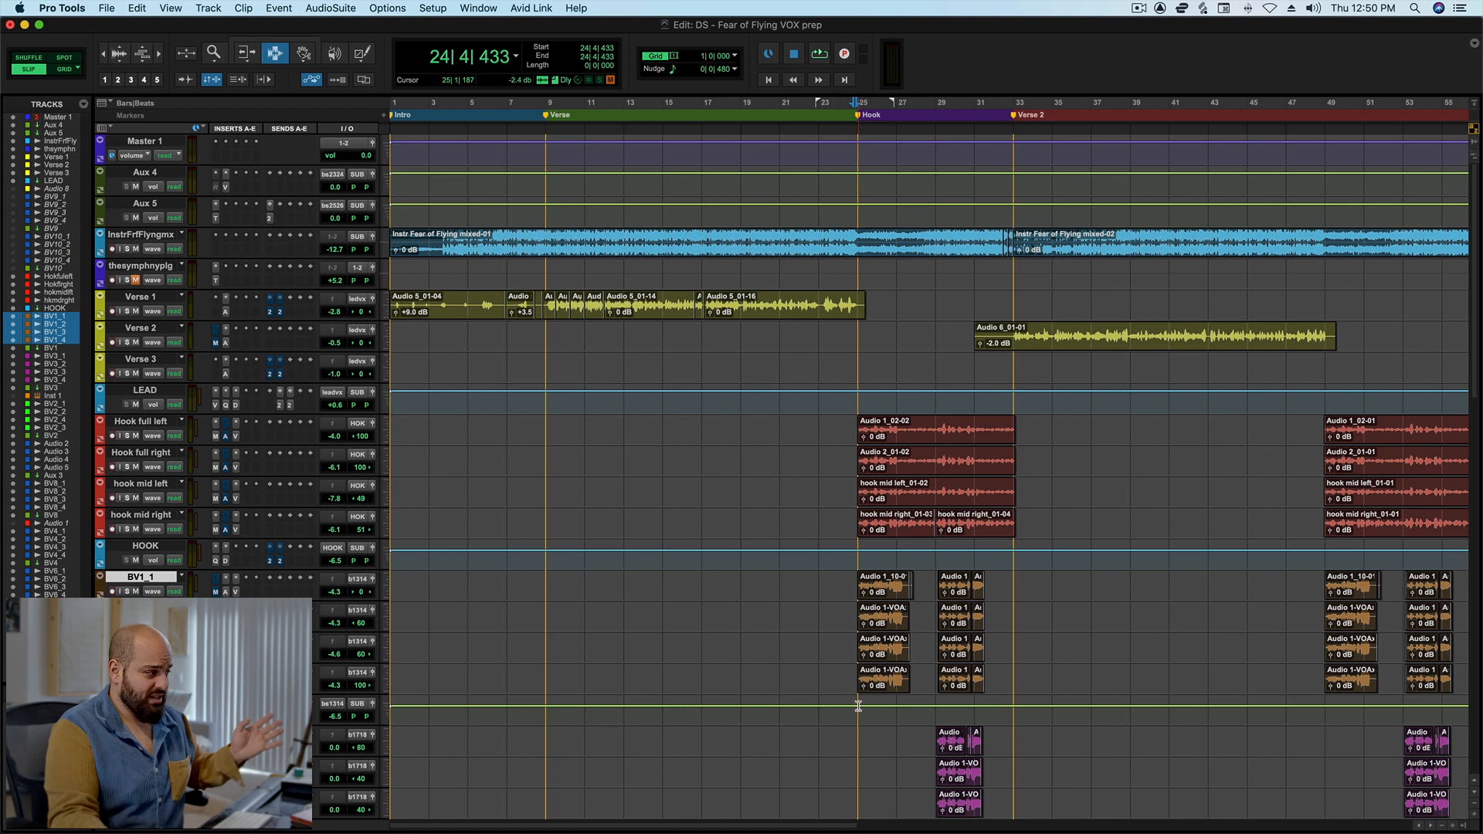
# Play the hook from just before the first BV2 clips and examine the MetaTune settings on BV2_1.
pyautogui.scroll(-10, 858, 705)
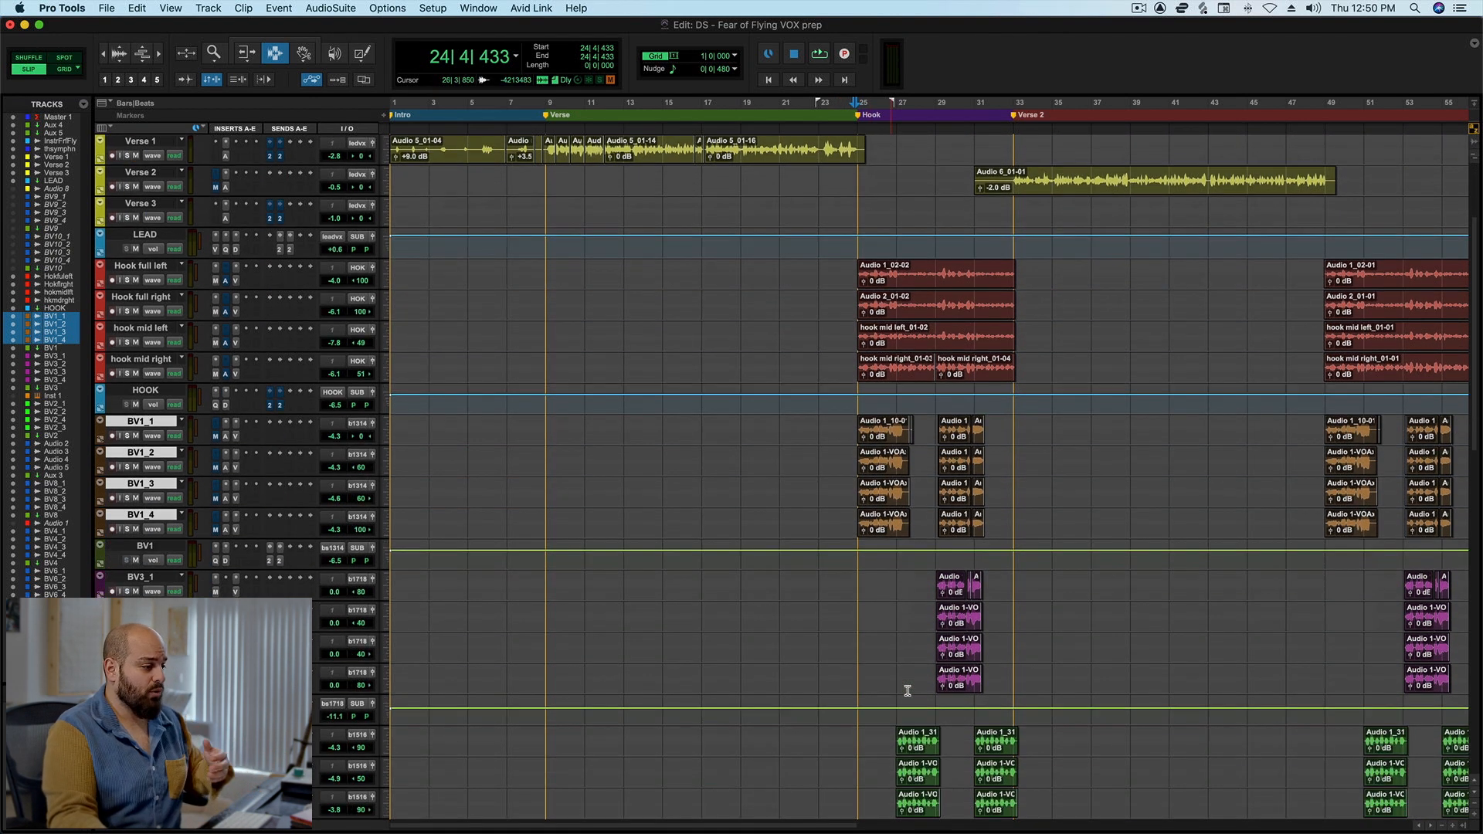
pyautogui.scroll(-1, 907, 690)
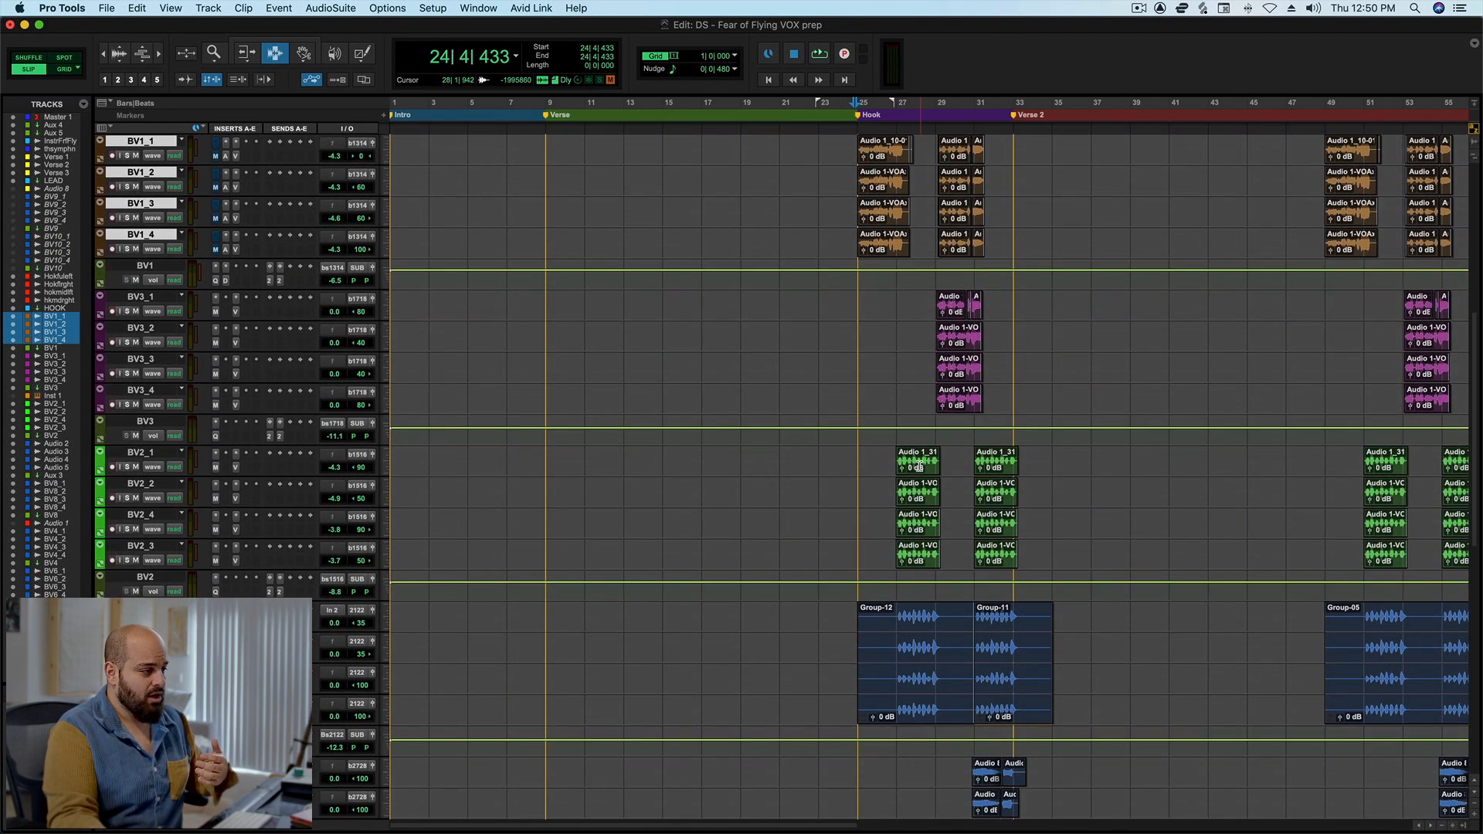
pyautogui.click(894, 499)
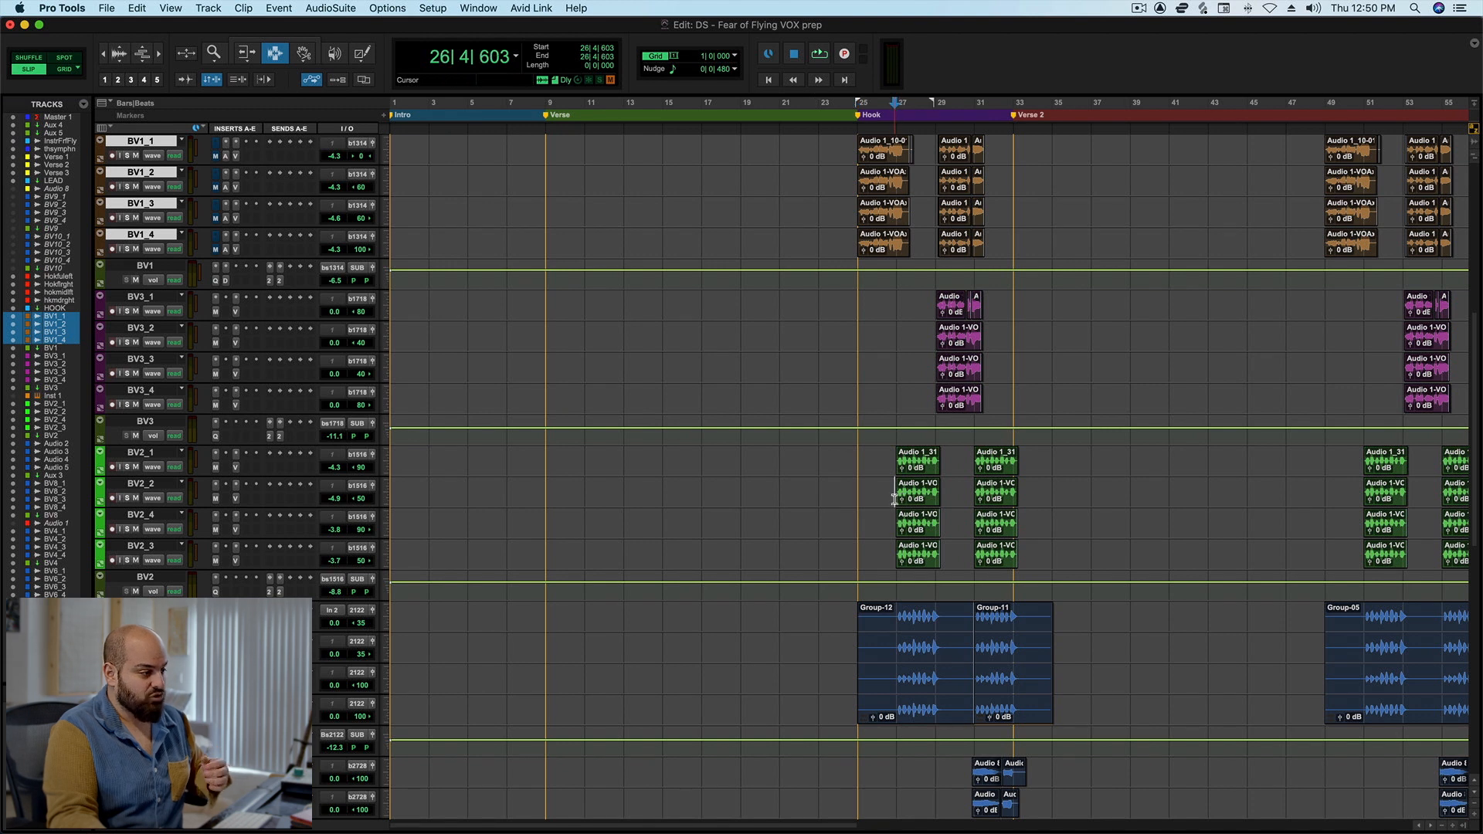
pyautogui.doubleClick(903, 498)
pyautogui.keyDown('shift'); pyautogui.click(933, 512); pyautogui.keyUp('shift')
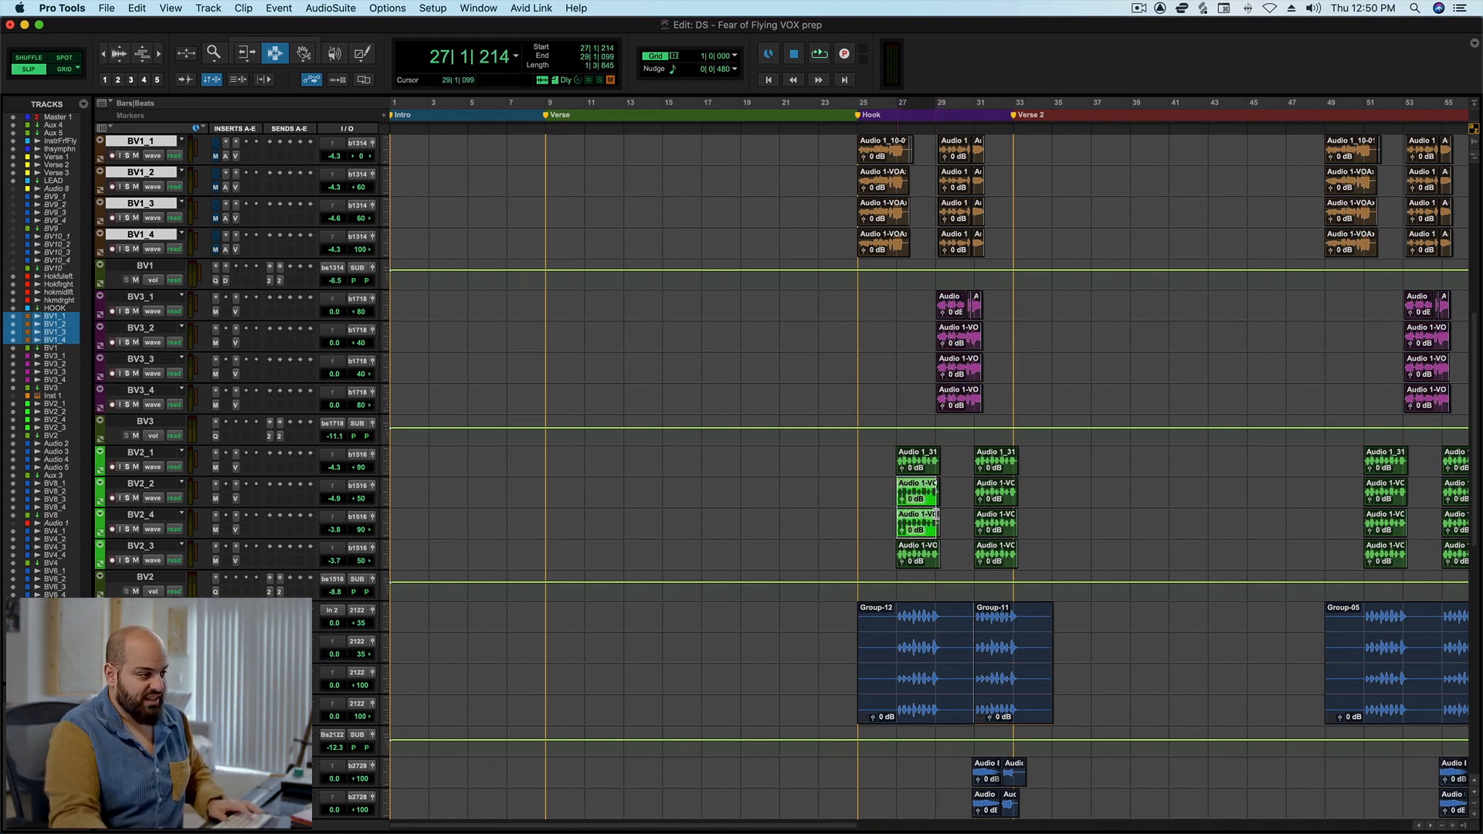
pyautogui.click(895, 498)
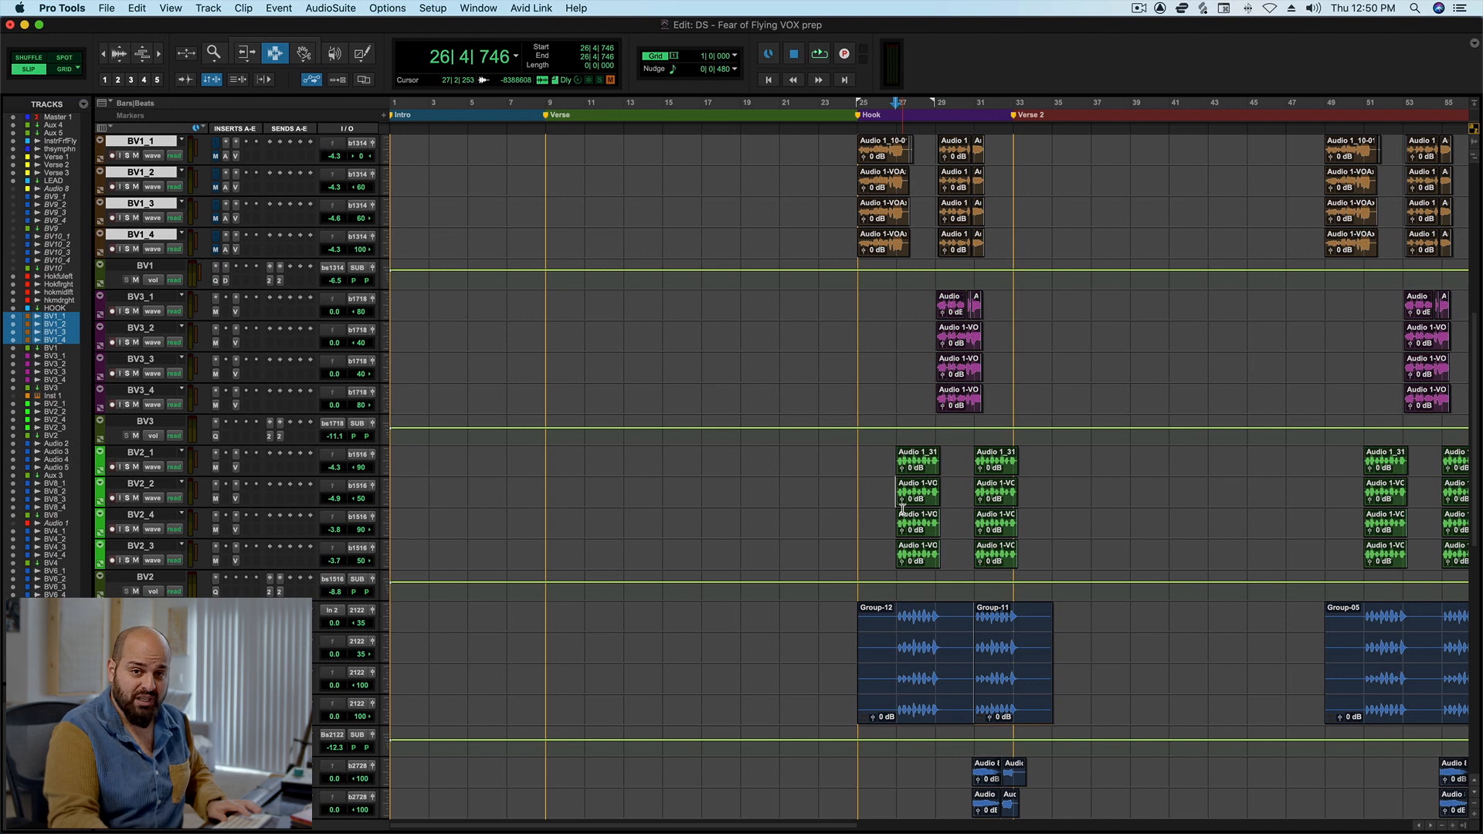
pyautogui.press('space')
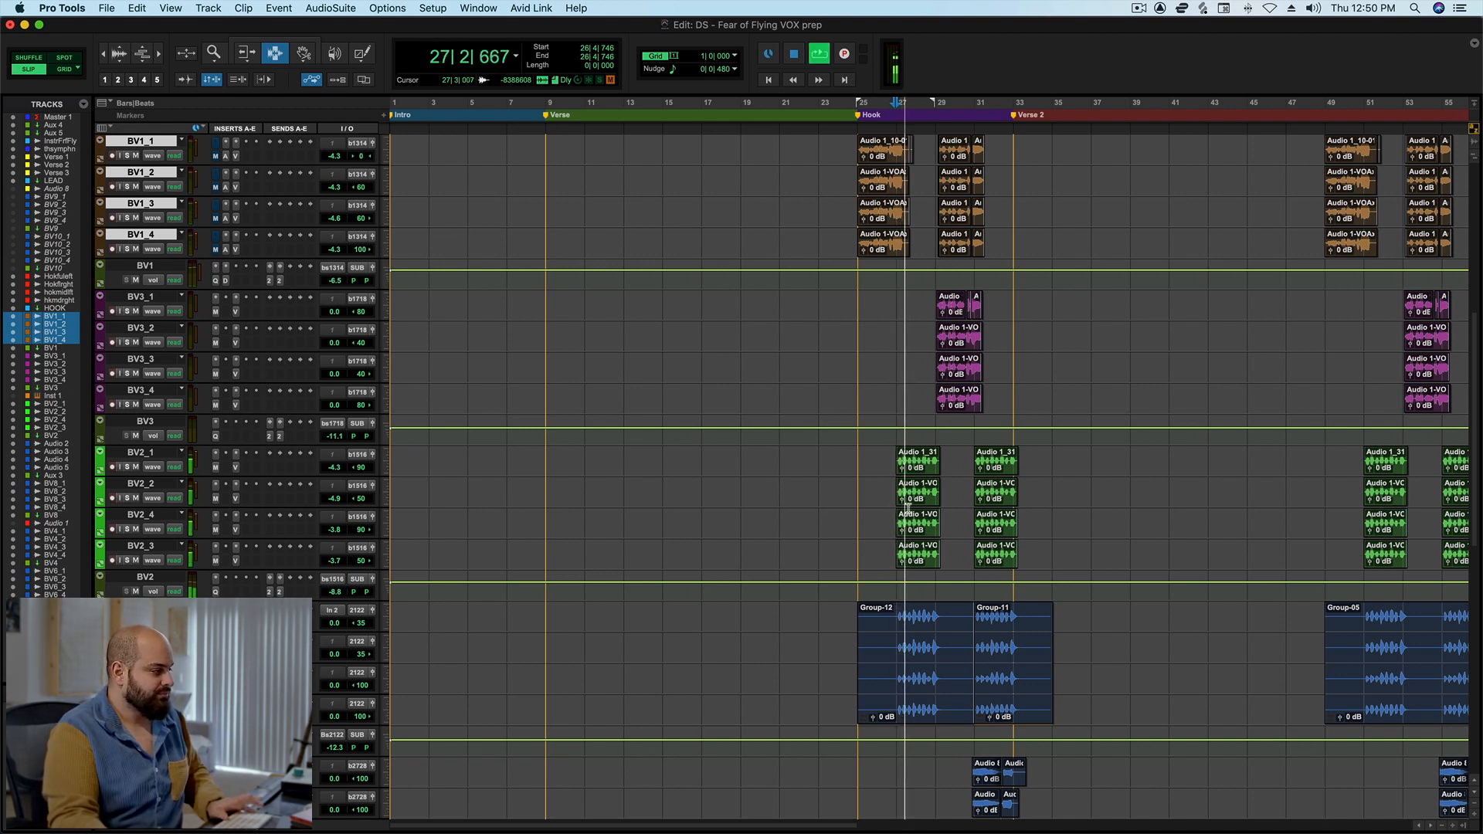
pyautogui.click(216, 468)
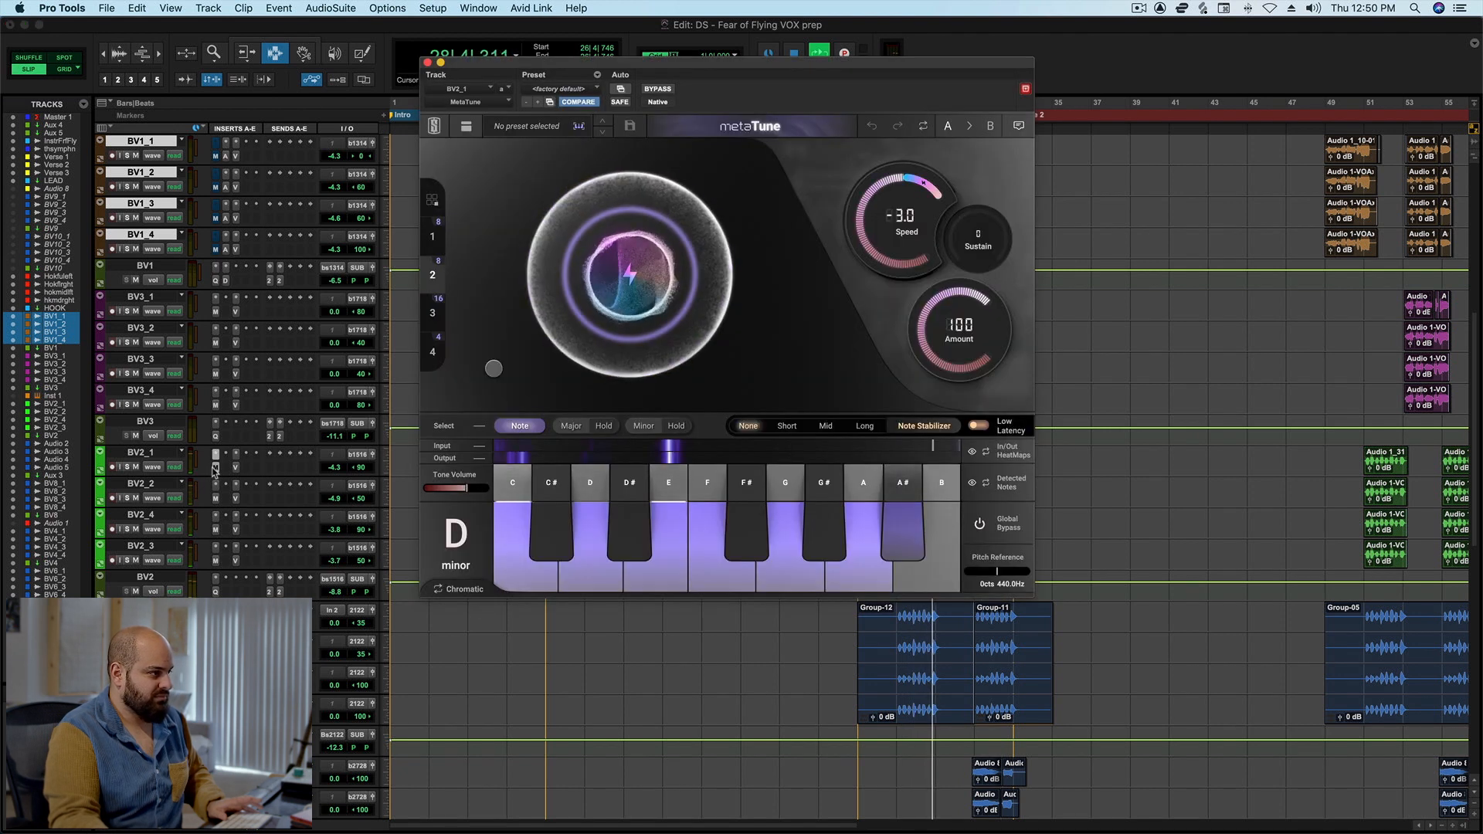
pyautogui.press('space')
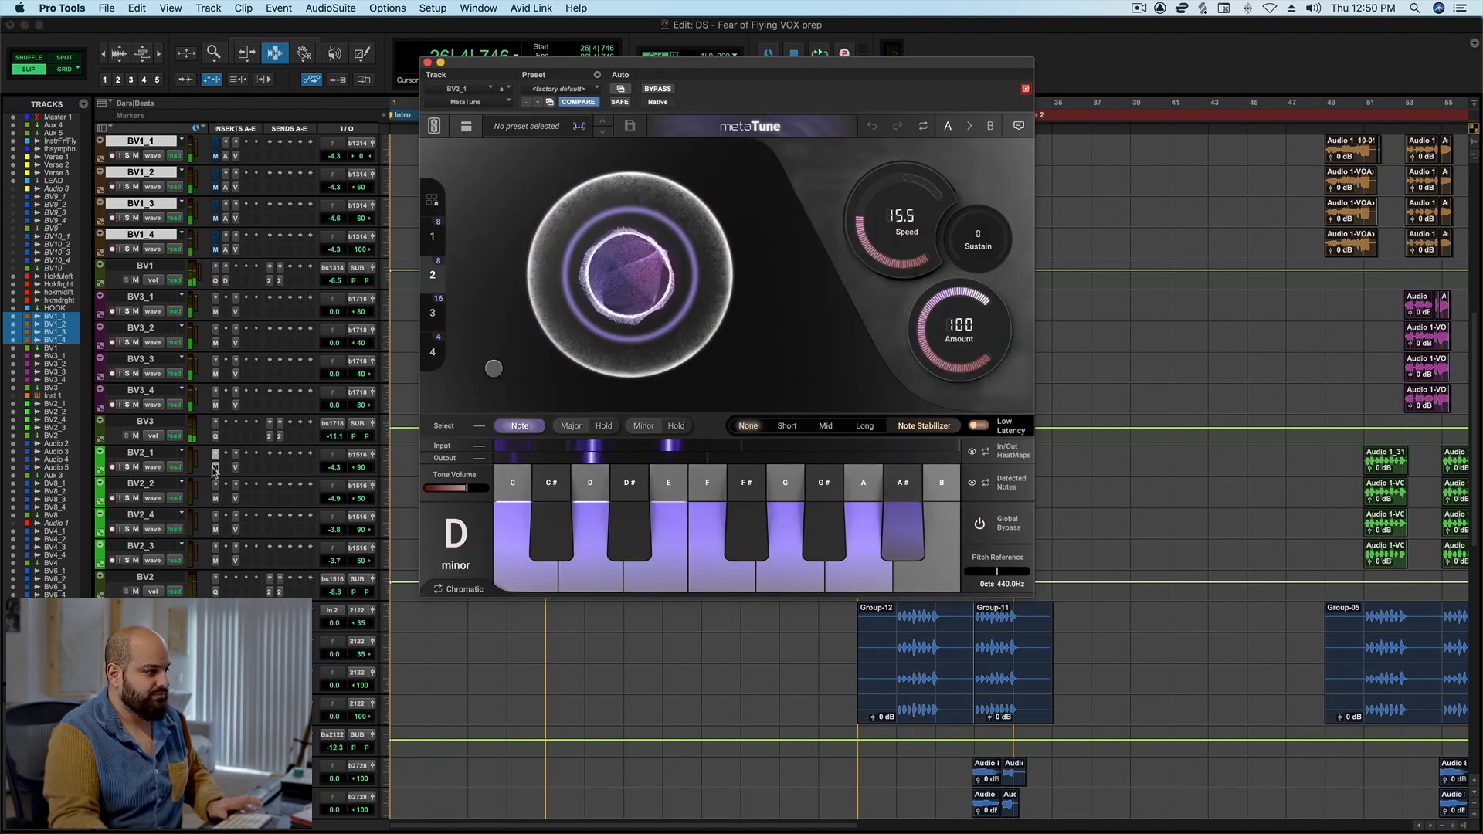
pyautogui.moveTo(601, 357)
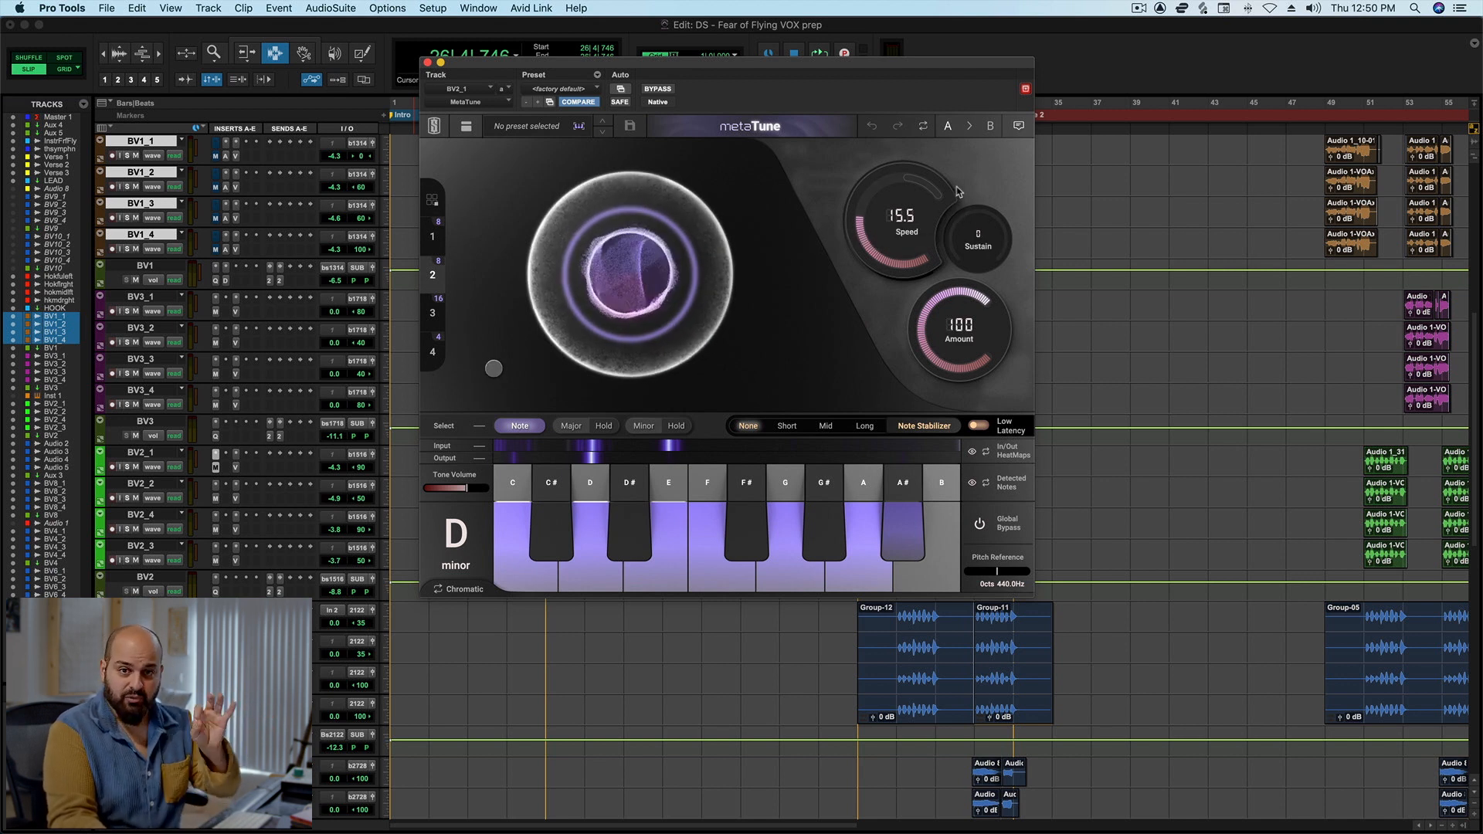
pyautogui.click(429, 65)
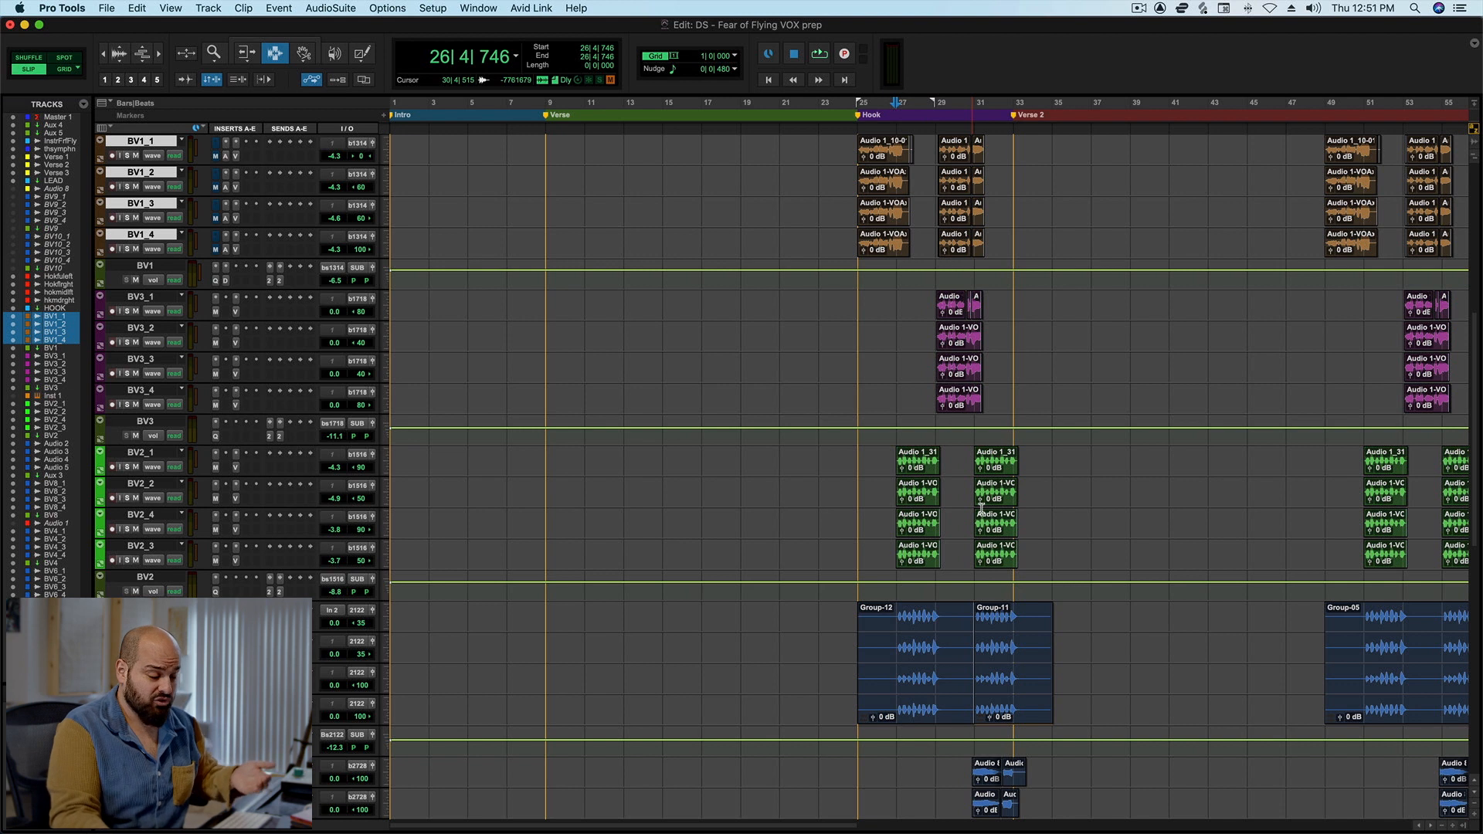
# Audition the Audio 2 background vocal in solo from just before bar 27, and turn its solo off again.
pyautogui.scroll(-1, 962, 512)
pyautogui.click(894, 588)
pyautogui.click(127, 591)
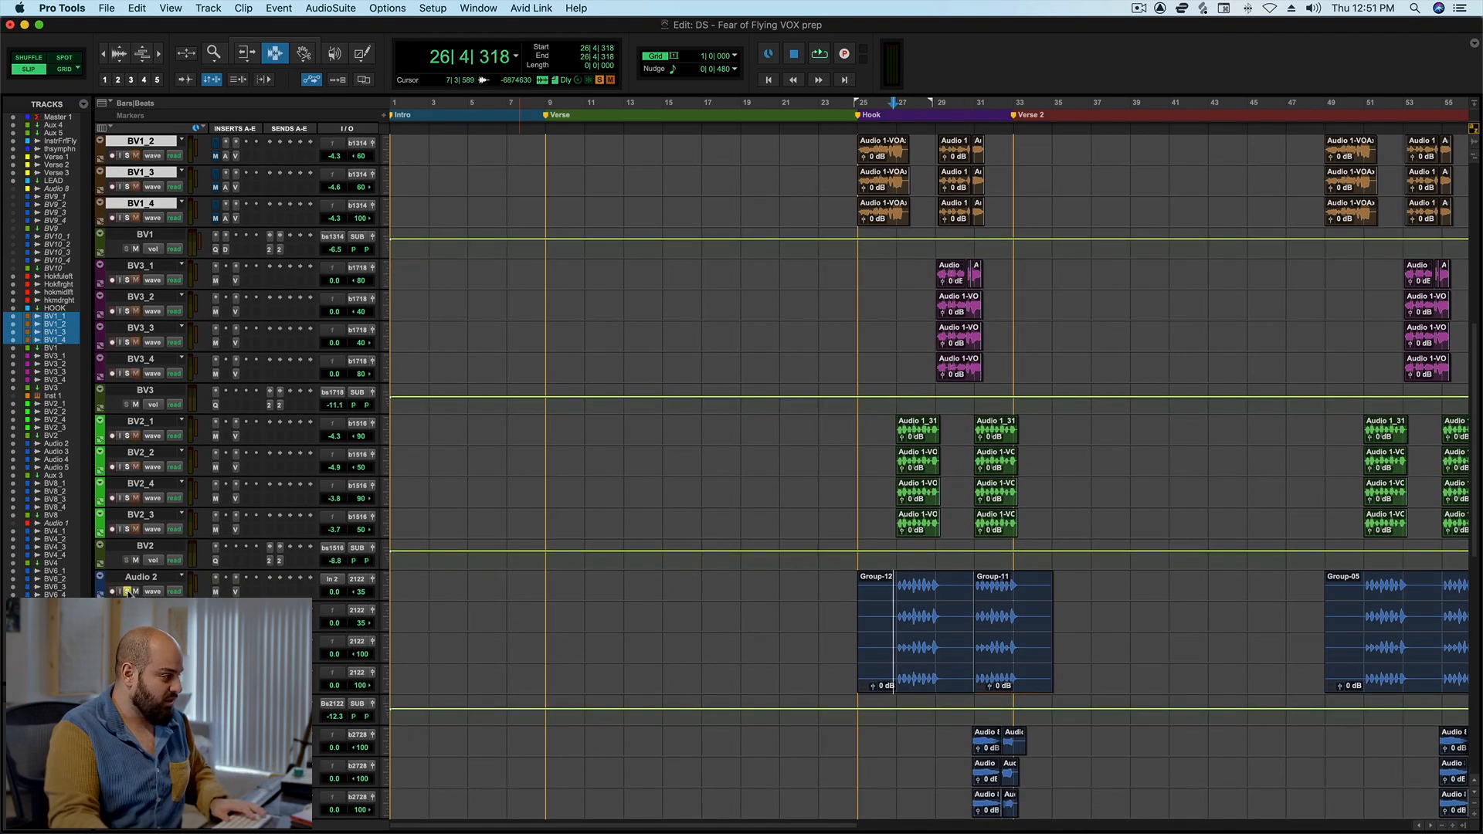
pyautogui.press('space')
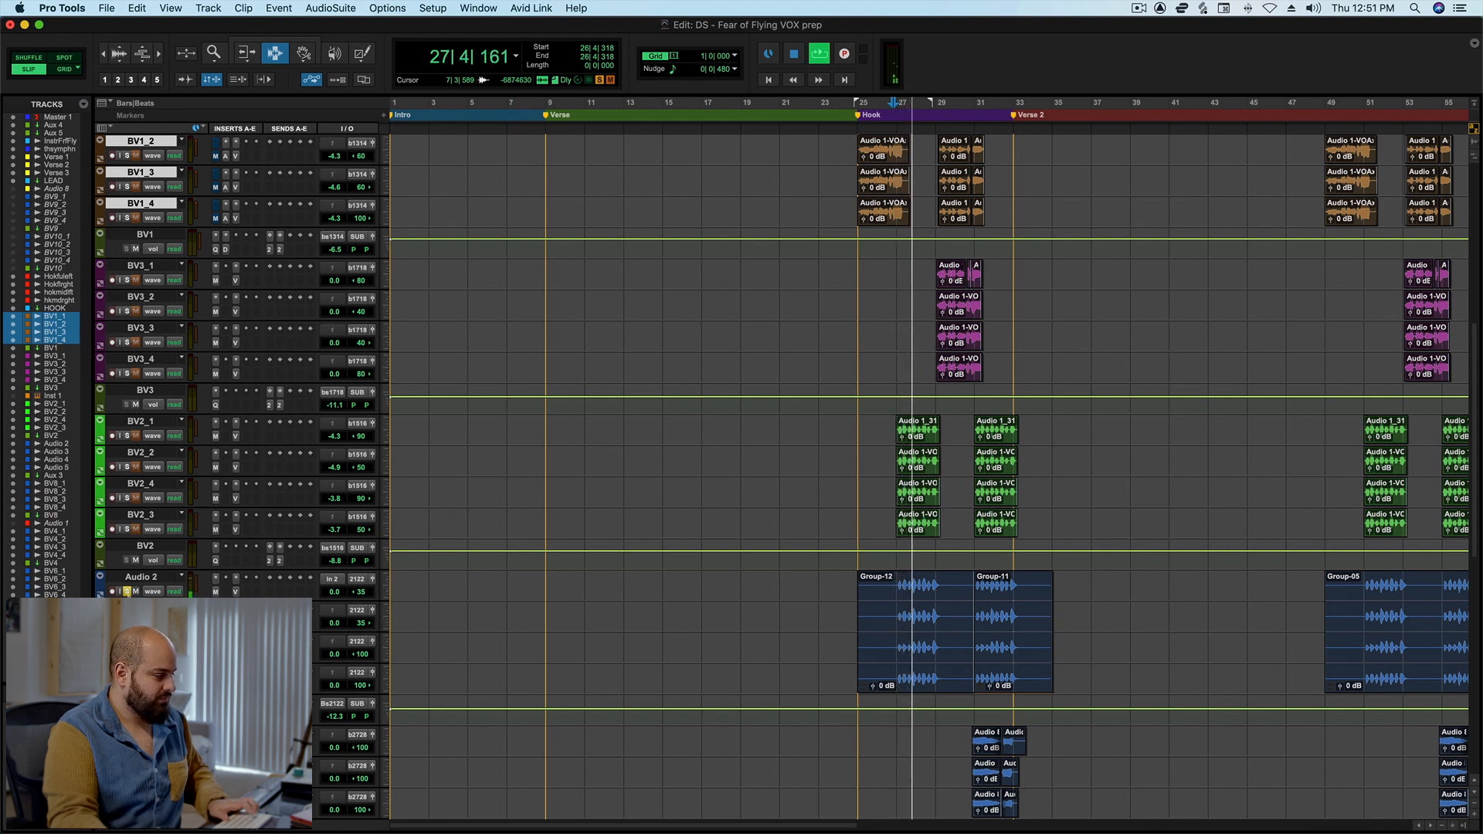
pyautogui.press('space')
pyautogui.click(127, 591)
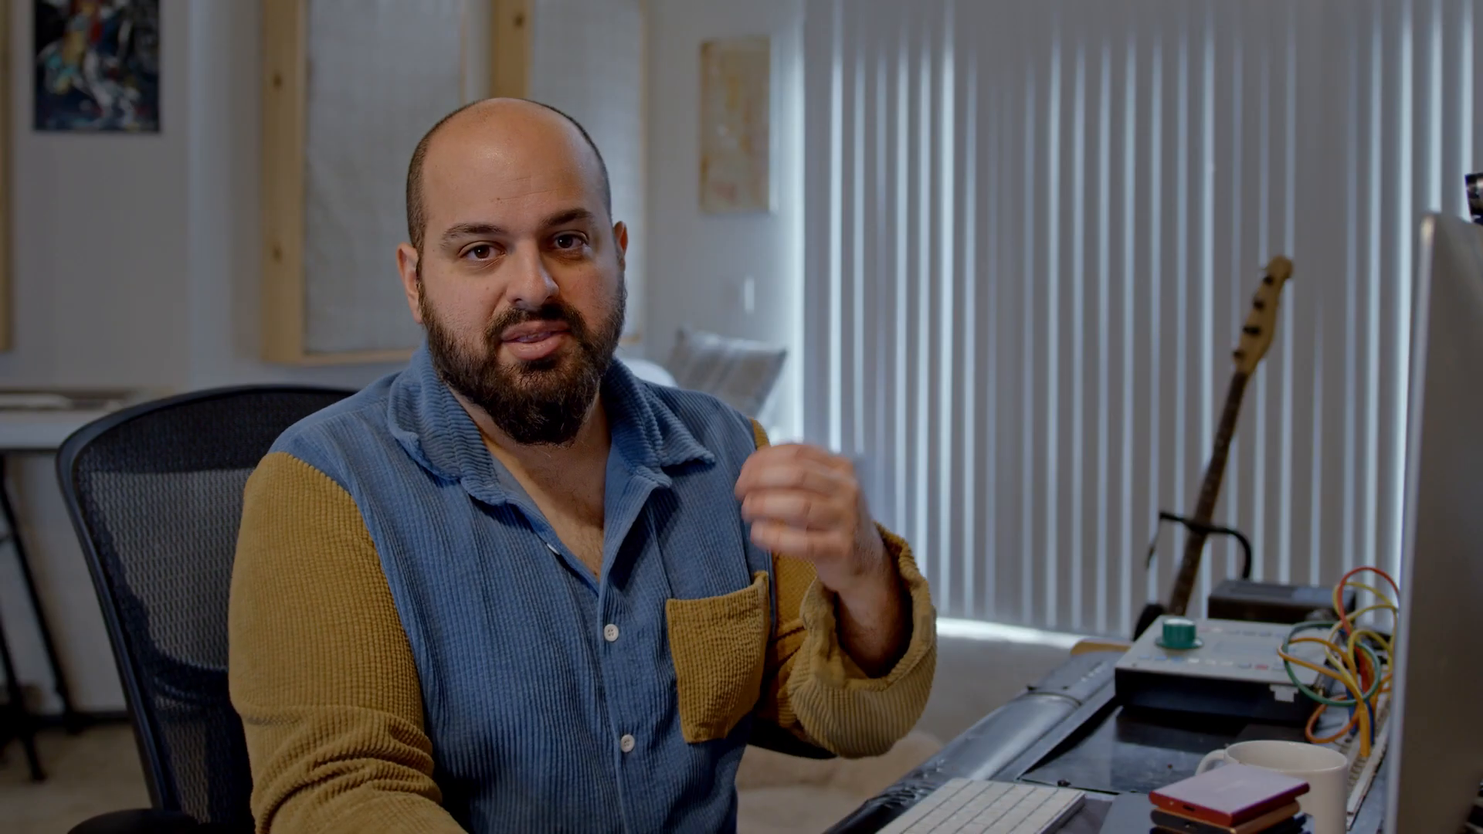